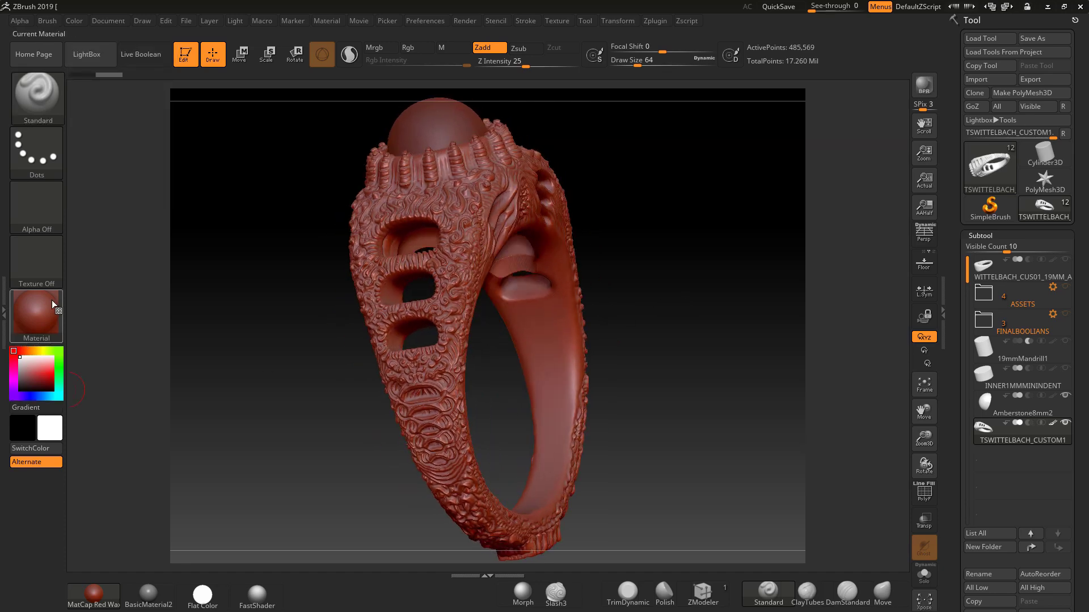
# - Apply the JewelleryCLAY material to the ring and turn it to inspect the look
pyautogui.click(55, 305)
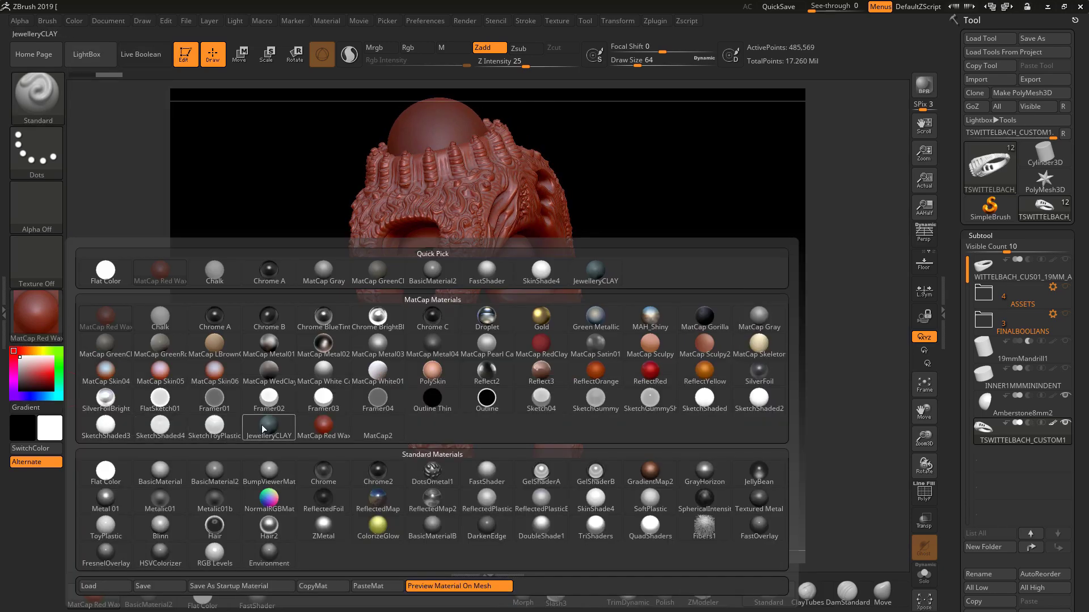
pyautogui.click(261, 425)
pyautogui.moveTo(675, 340)
pyautogui.mouseDown()
pyautogui.moveTo(657, 338)
pyautogui.moveTo(669, 338)
pyautogui.mouseUp()
# - Switch the ring's material to MatCap GreenClay
pyautogui.click(38, 312)
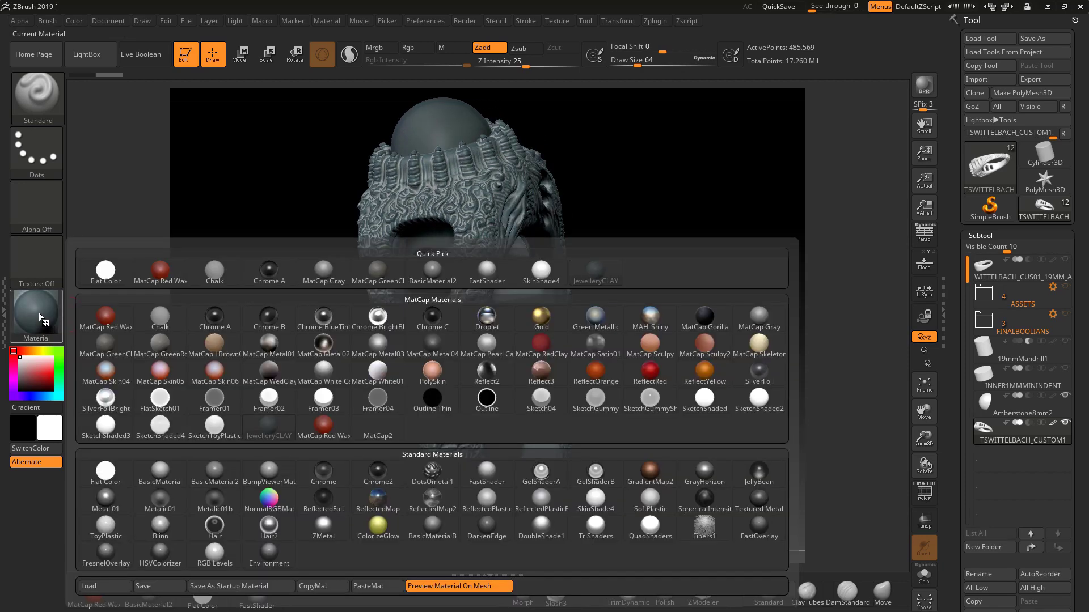
pyautogui.moveTo(107, 345)
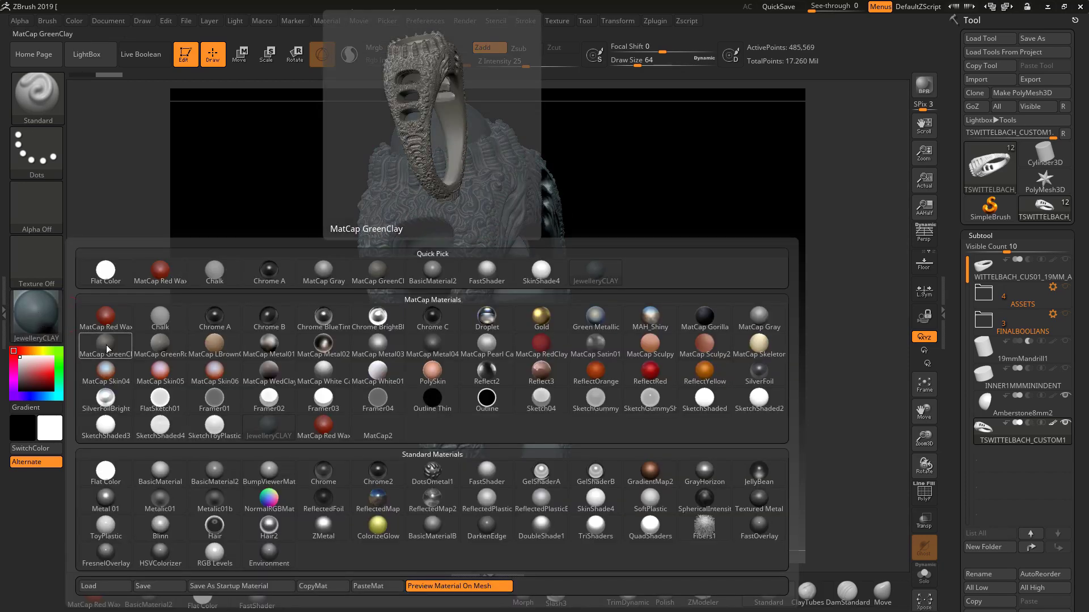
pyautogui.click(105, 342)
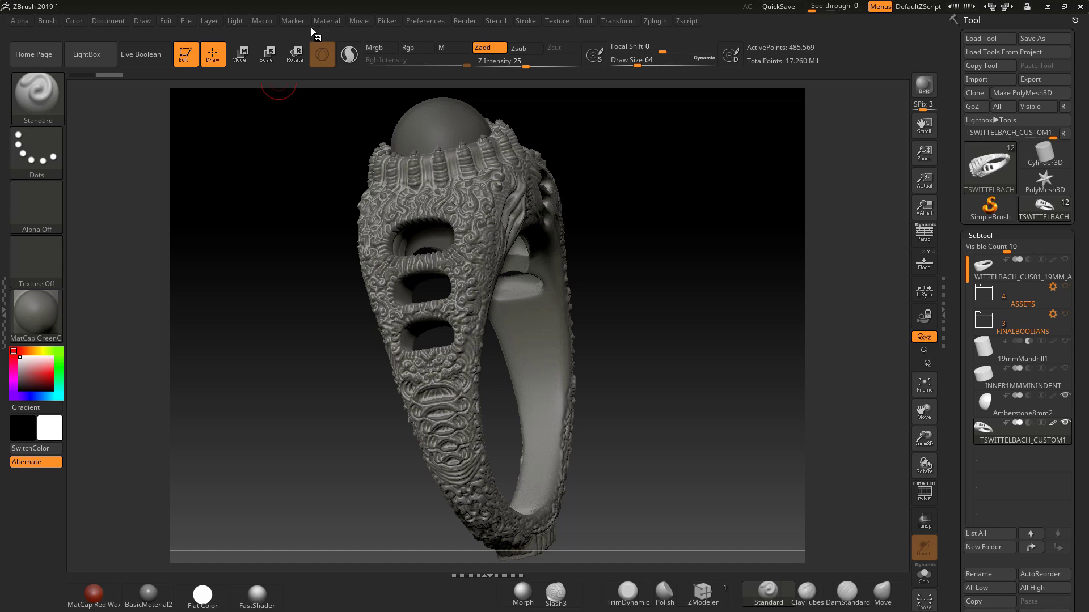
# - Open the Material palette and expand its Modifiers sub-palette
pyautogui.click(48, 313)
pyautogui.click(331, 22)
pyautogui.click(329, 22)
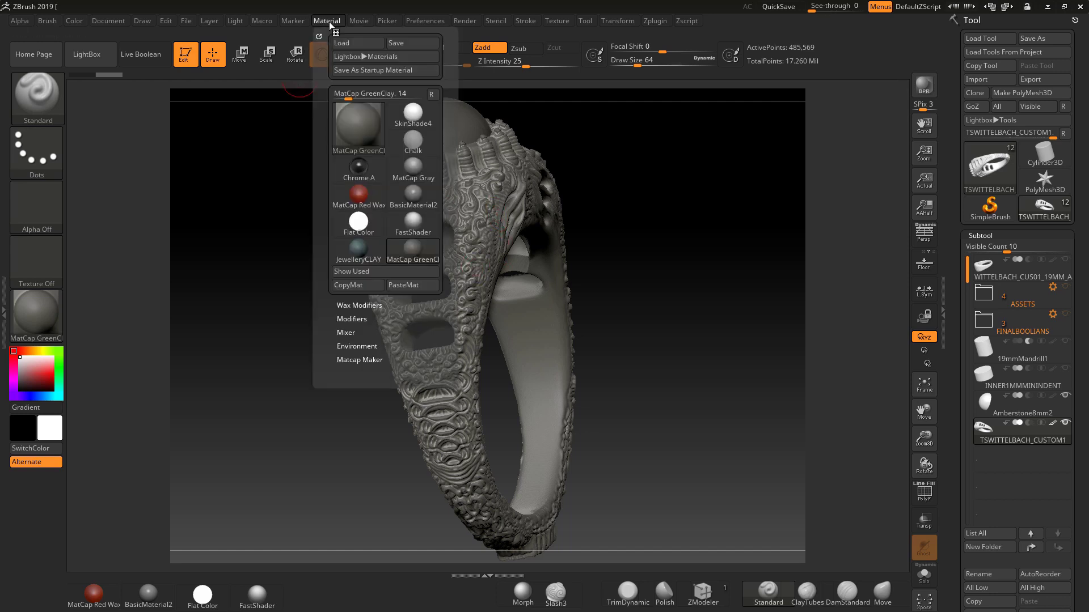
pyautogui.click(360, 320)
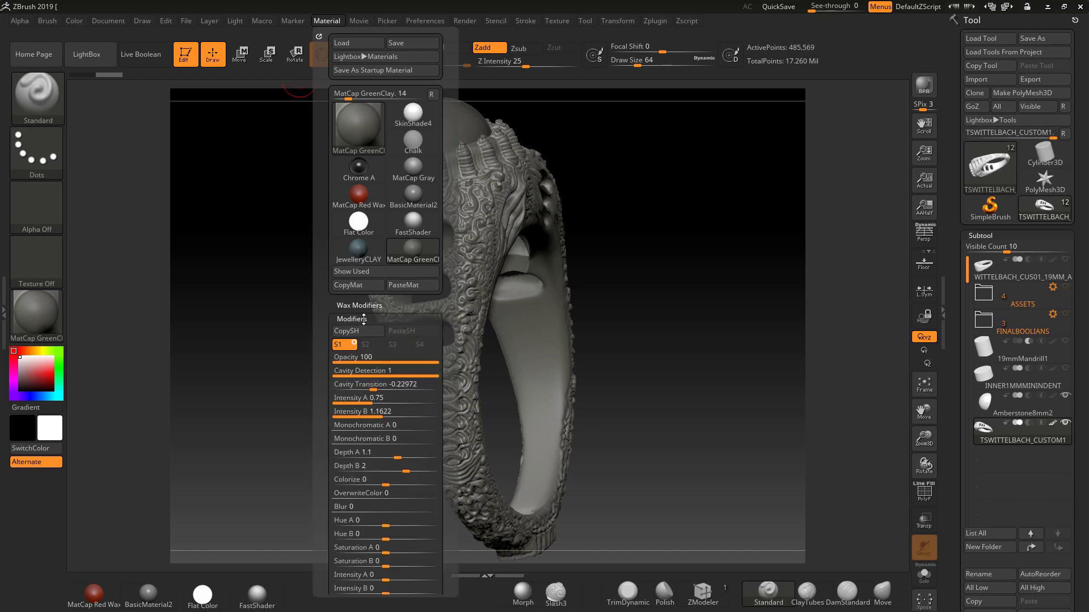
# - Reposition the ring, then reopen Modifiers and scroll to reveal Cavity Detection and Intensity sliders
pyautogui.moveTo(597, 299); pyautogui.dragTo(761, 307)
pyautogui.moveTo(743, 263); pyautogui.dragTo(755, 272)
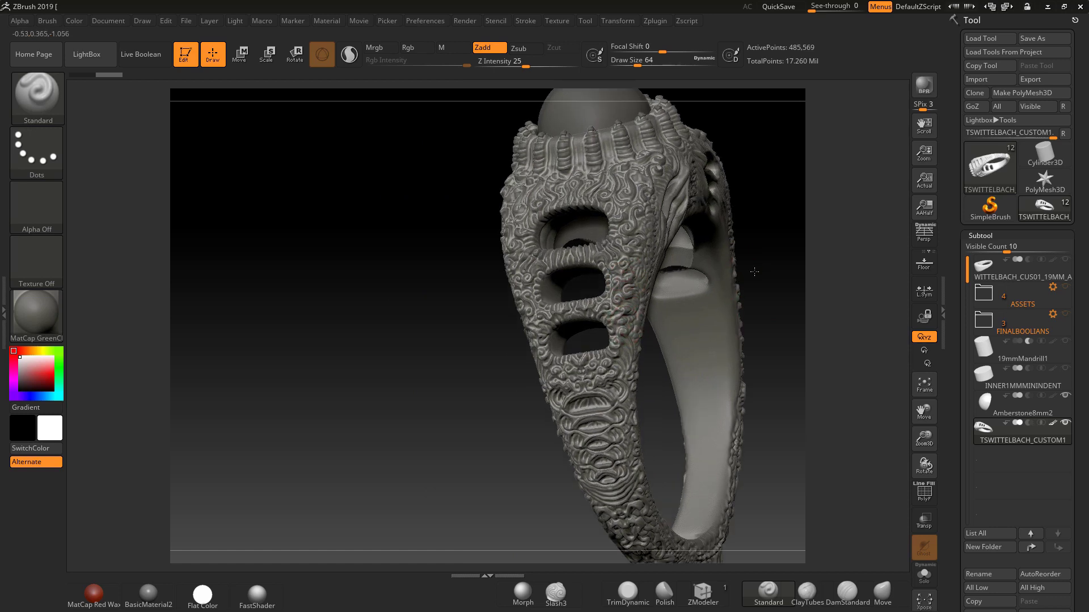
pyautogui.moveTo(475, 315)
pyautogui.mouseDown()
pyautogui.moveTo(493, 338)
pyautogui.moveTo(463, 305)
pyautogui.mouseUp()
pyautogui.click(331, 23)
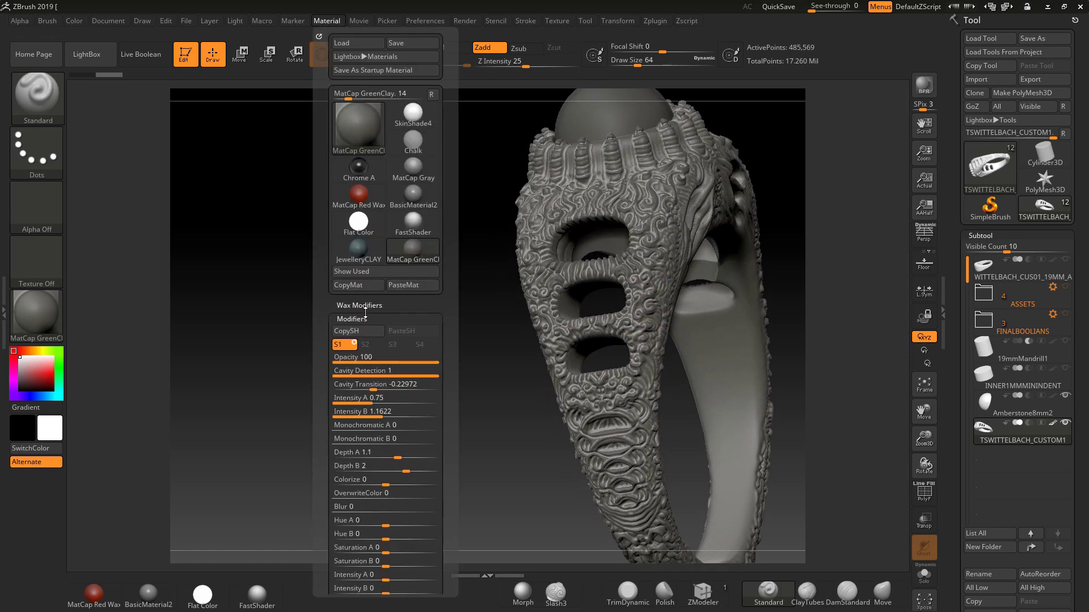
pyautogui.scroll(-5, 405, 305)
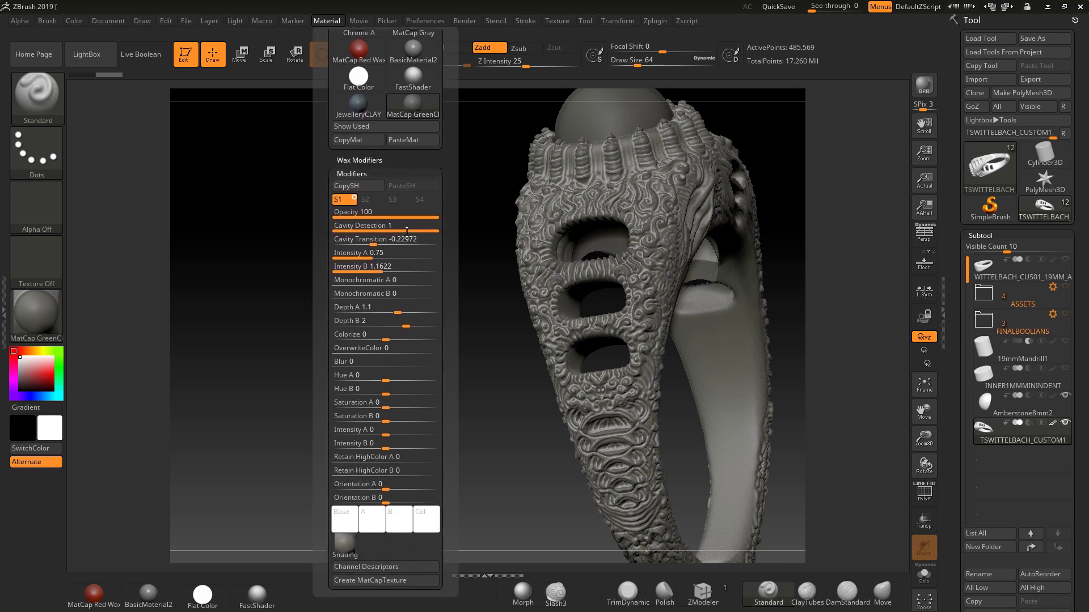
pyautogui.moveTo(346, 514)
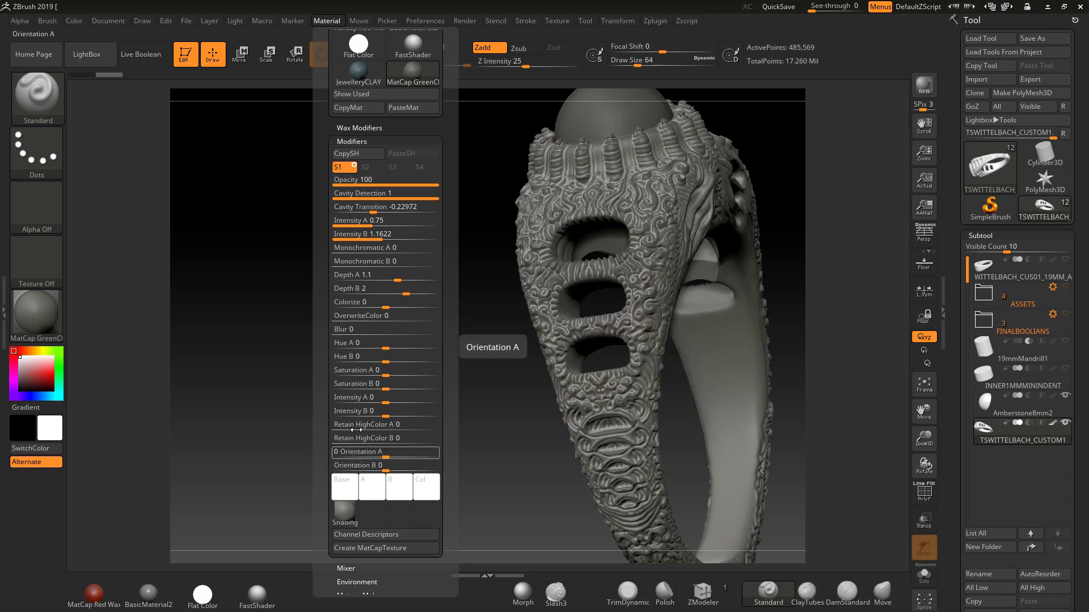
# - Nudge Colorize above zero, lower Cavity Detection, and raise Intensity A to 1.2789 and Depth A to 1.98223
pyautogui.click(378, 306)
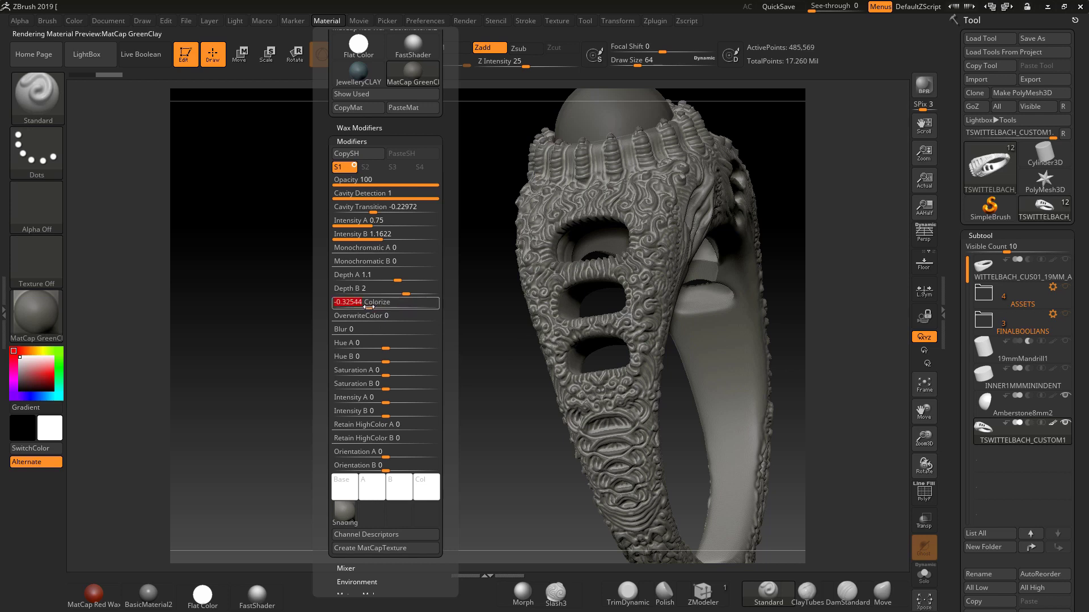
pyautogui.click(386, 307)
pyautogui.moveTo(386, 307); pyautogui.dragTo(387, 306)
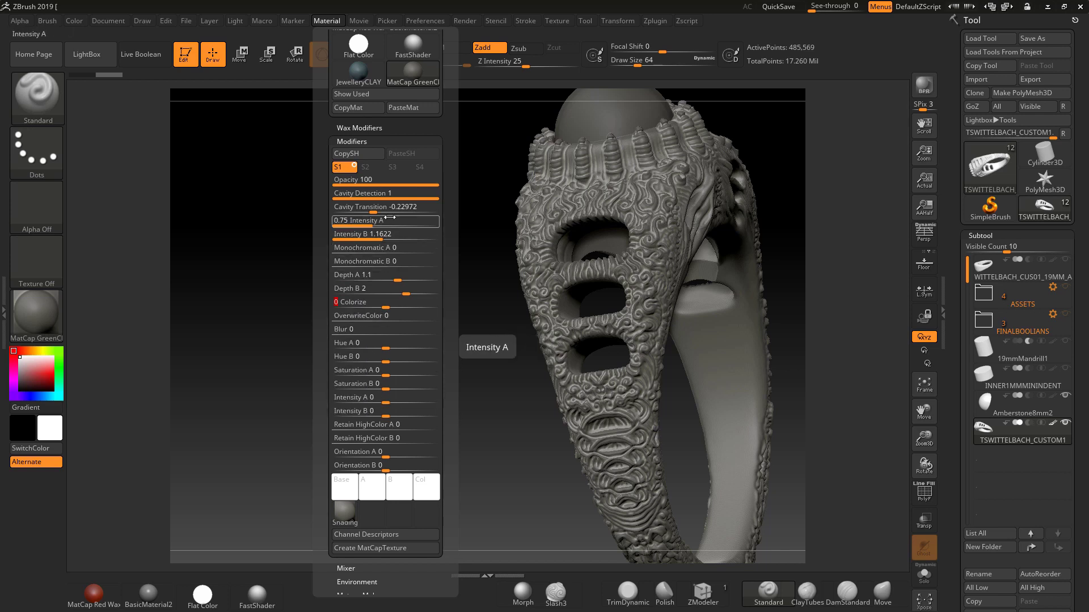
pyautogui.moveTo(436, 199)
pyautogui.mouseDown()
pyautogui.moveTo(353, 198)
pyautogui.moveTo(440, 189)
pyautogui.mouseUp()
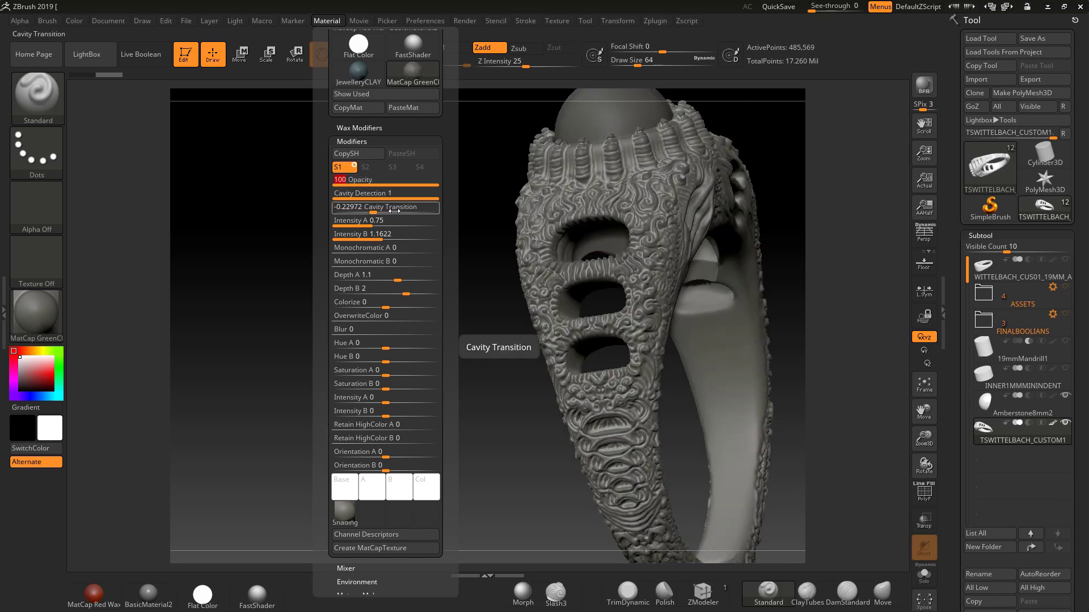
pyautogui.moveTo(377, 226)
pyautogui.mouseDown()
pyautogui.moveTo(409, 240)
pyautogui.moveTo(364, 241)
pyautogui.moveTo(387, 227)
pyautogui.mouseUp()
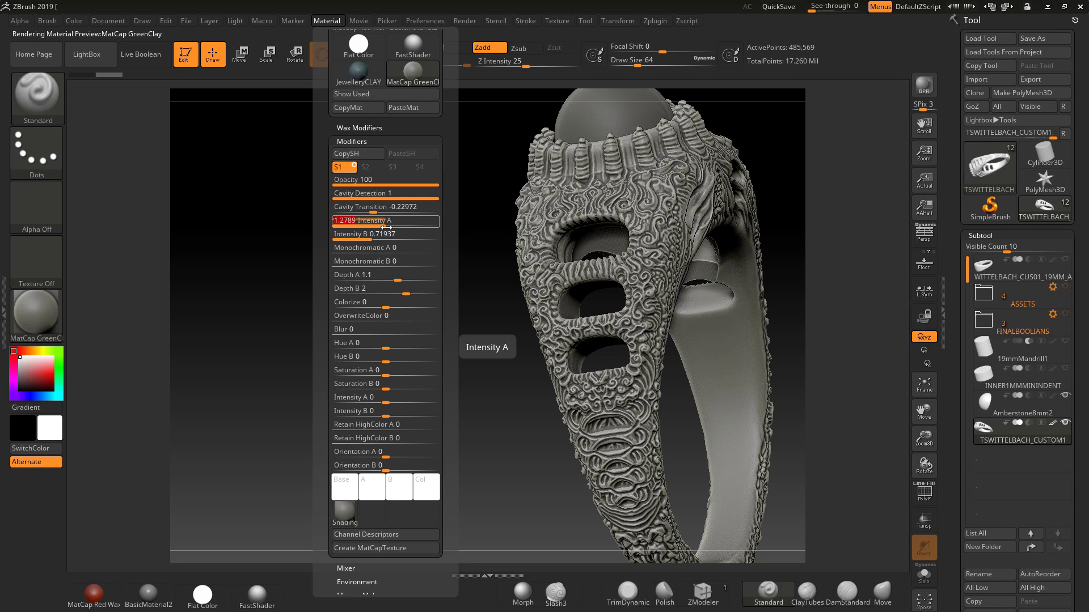
pyautogui.moveTo(396, 281)
pyautogui.mouseDown()
pyautogui.moveTo(409, 277)
pyautogui.moveTo(401, 293)
pyautogui.mouseUp()
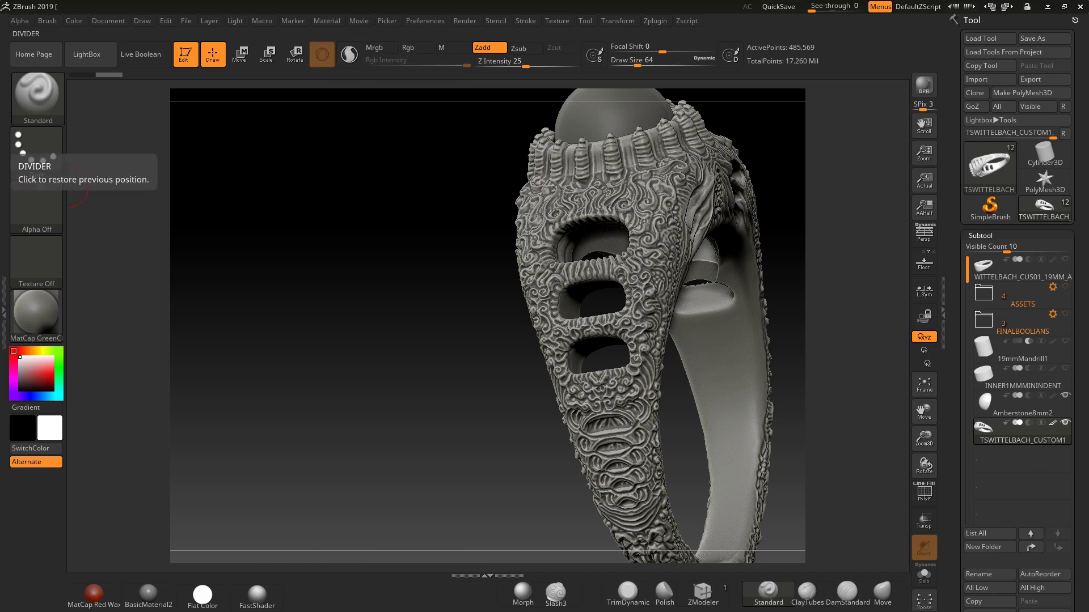
# - Frame the ring, reopen the material modifiers and add saturation to tint the material
pyautogui.press('f')
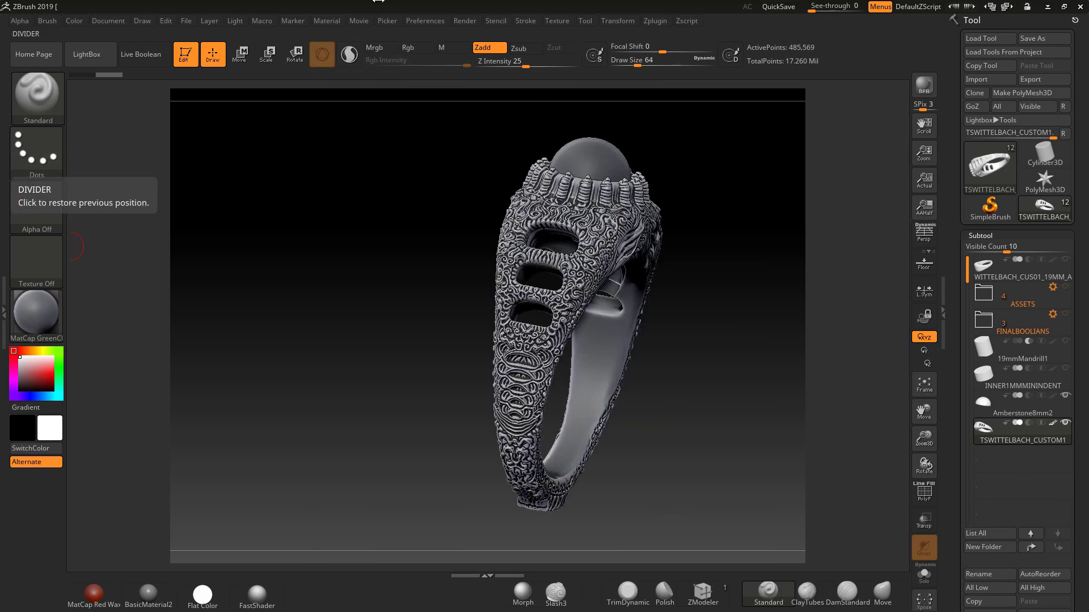
pyautogui.click(329, 21)
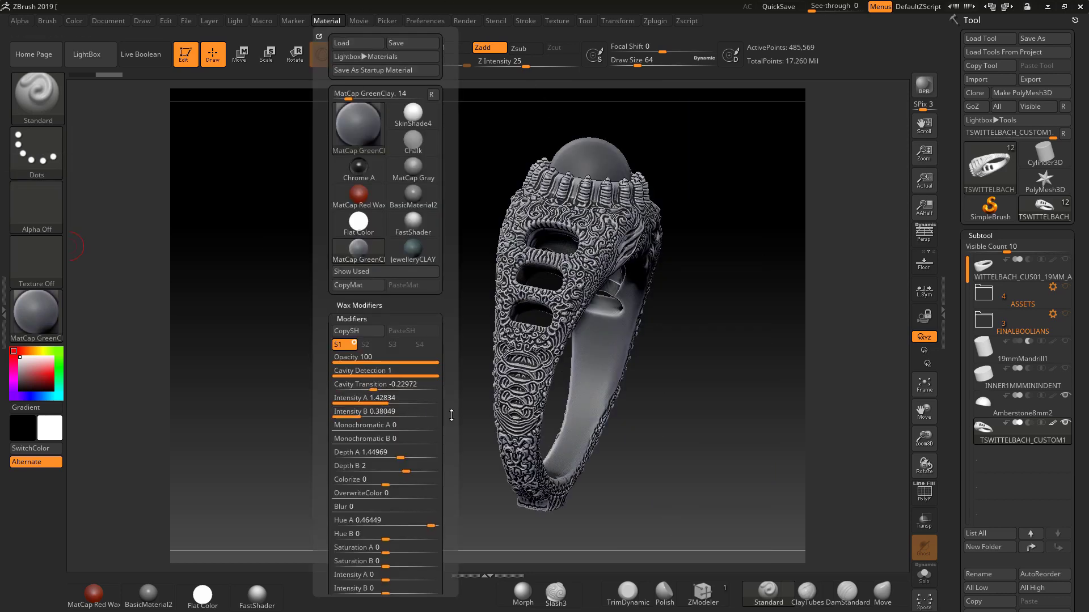
pyautogui.moveTo(450, 414); pyautogui.dragTo(451, 314)
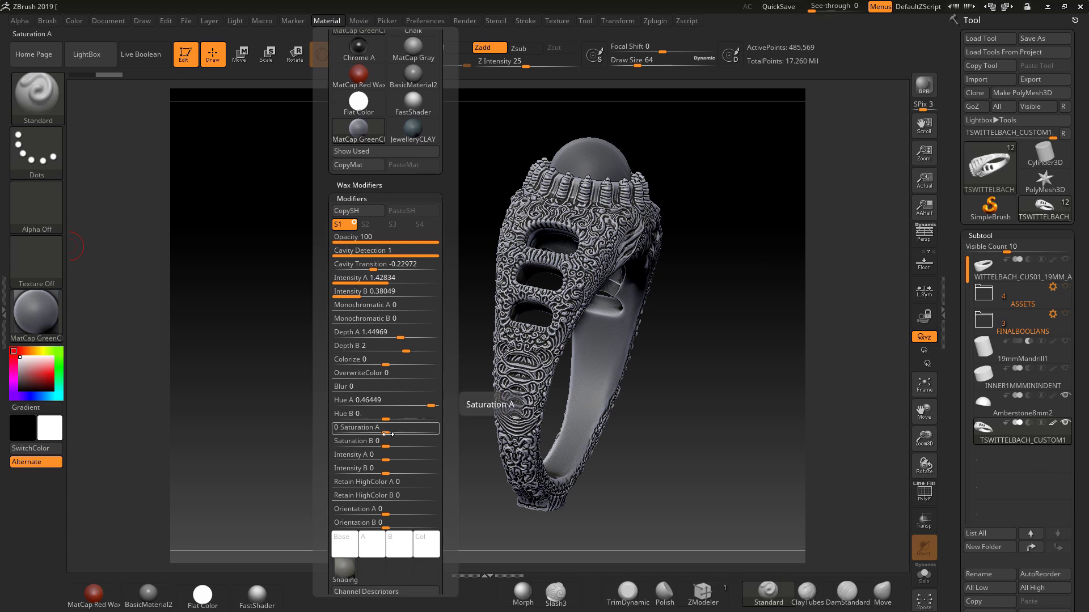
pyautogui.moveTo(388, 431); pyautogui.dragTo(407, 432)
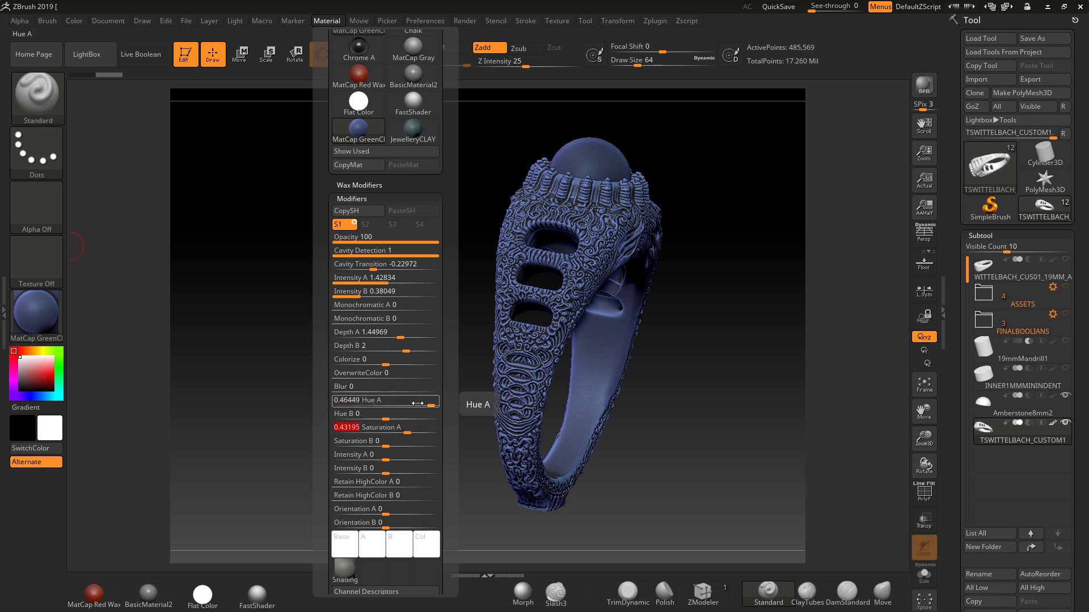
# - Shift Hue A toward green-olive, trim saturation, add Colorize, and set Hue B to 0.39349
pyautogui.moveTo(429, 405); pyautogui.dragTo(411, 405)
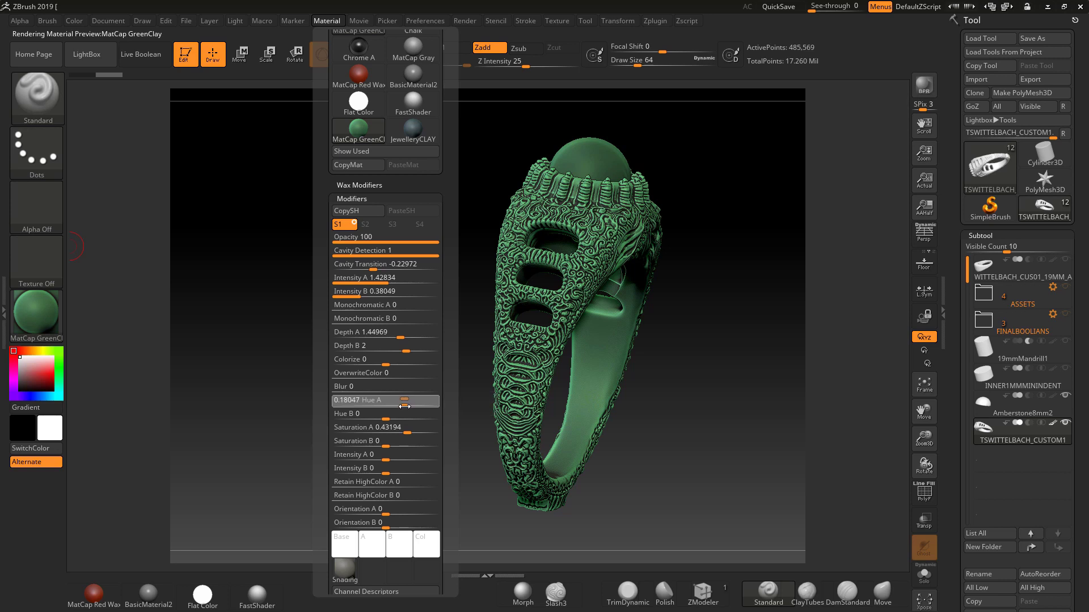
pyautogui.moveTo(404, 406)
pyautogui.mouseDown()
pyautogui.moveTo(386, 406)
pyautogui.moveTo(401, 406)
pyautogui.mouseUp()
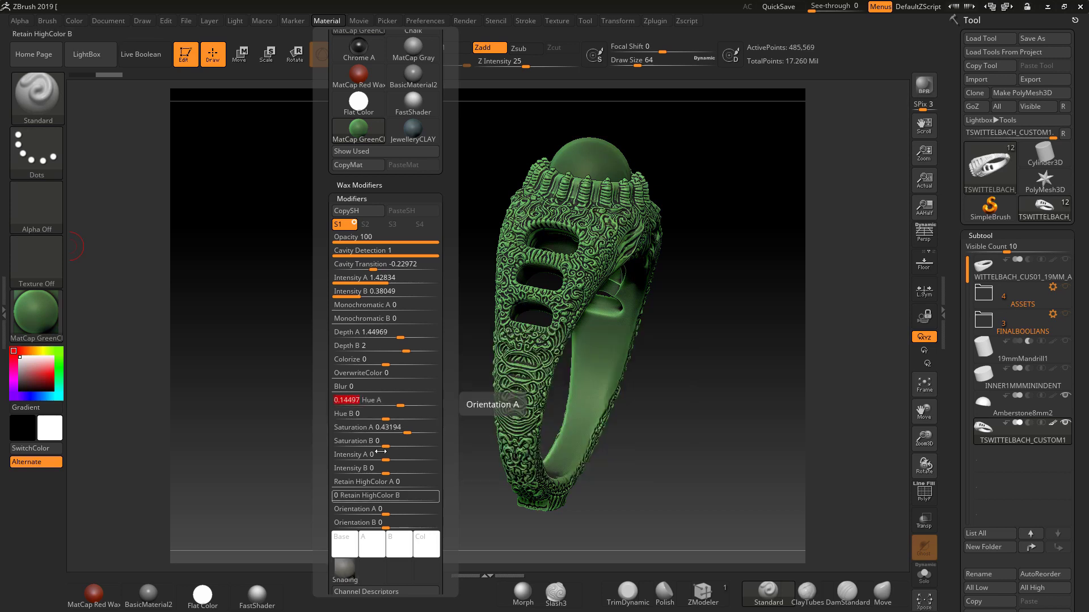
pyautogui.moveTo(401, 431); pyautogui.dragTo(413, 433)
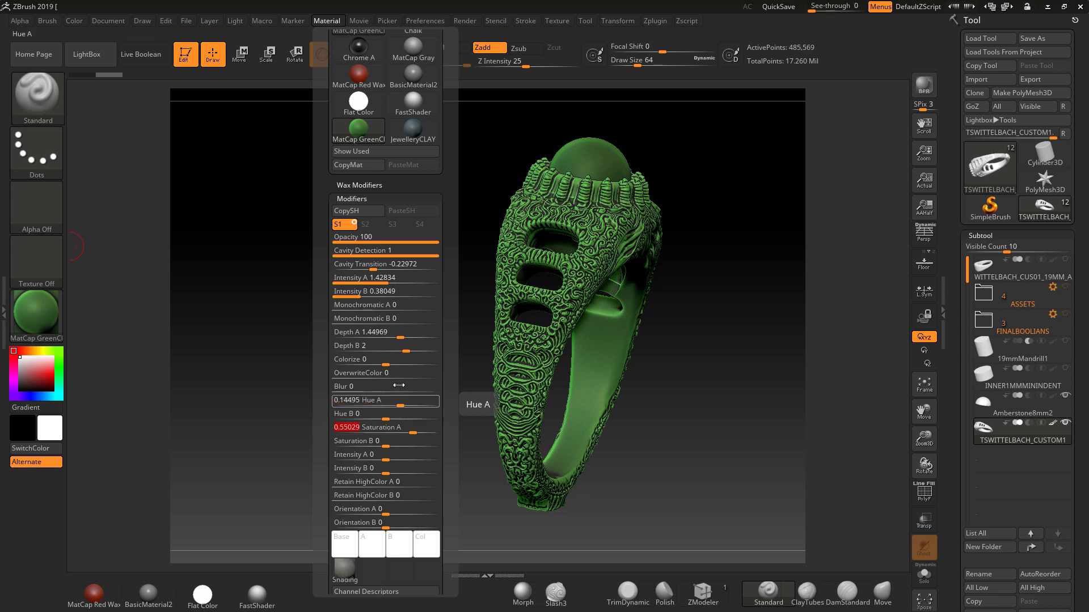
pyautogui.moveTo(386, 365)
pyautogui.mouseDown()
pyautogui.moveTo(395, 365)
pyautogui.moveTo(365, 365)
pyautogui.moveTo(385, 366)
pyautogui.mouseUp()
pyautogui.moveTo(385, 419); pyautogui.dragTo(423, 419)
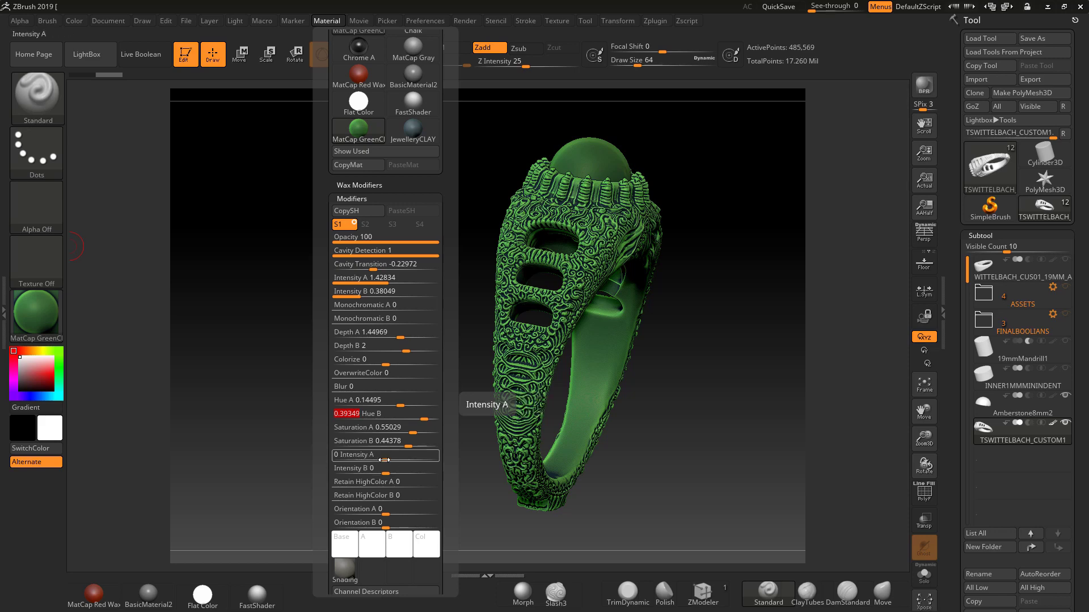
# - Push Intensity A and B below zero, try then reset Monochromatic A/B to 0, and lower Saturation A to 0.39643
pyautogui.moveTo(383, 460); pyautogui.dragTo(384, 460)
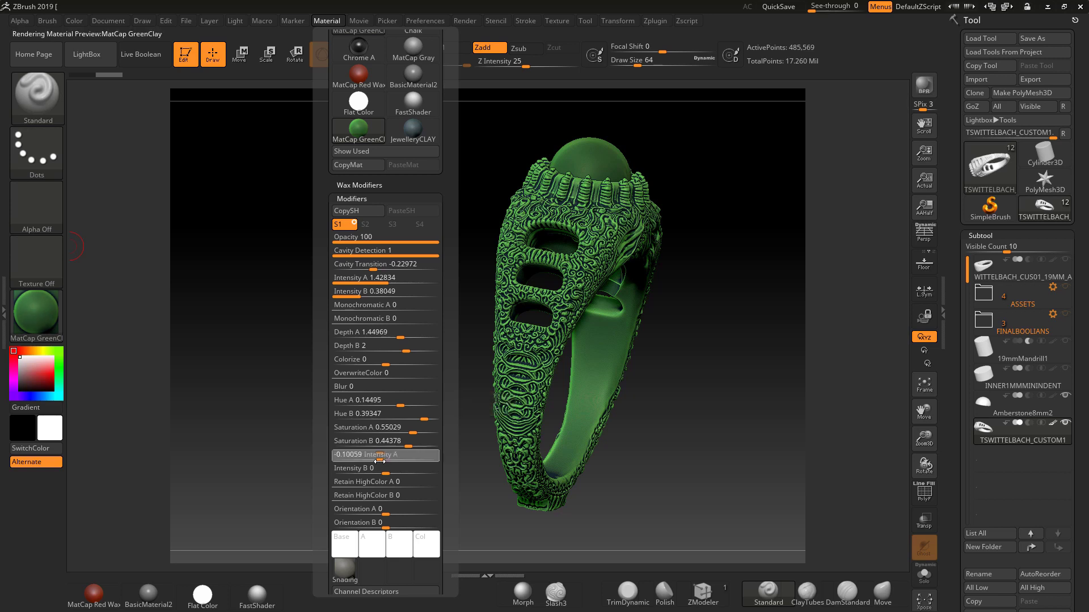
pyautogui.moveTo(384, 473); pyautogui.dragTo(379, 474)
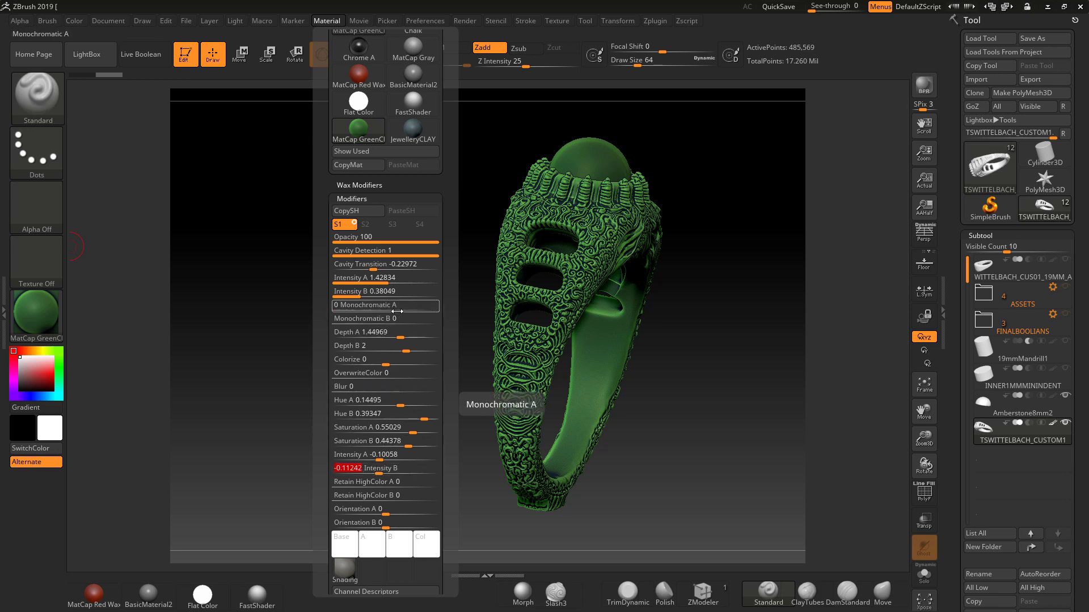
pyautogui.moveTo(337, 312); pyautogui.dragTo(424, 315)
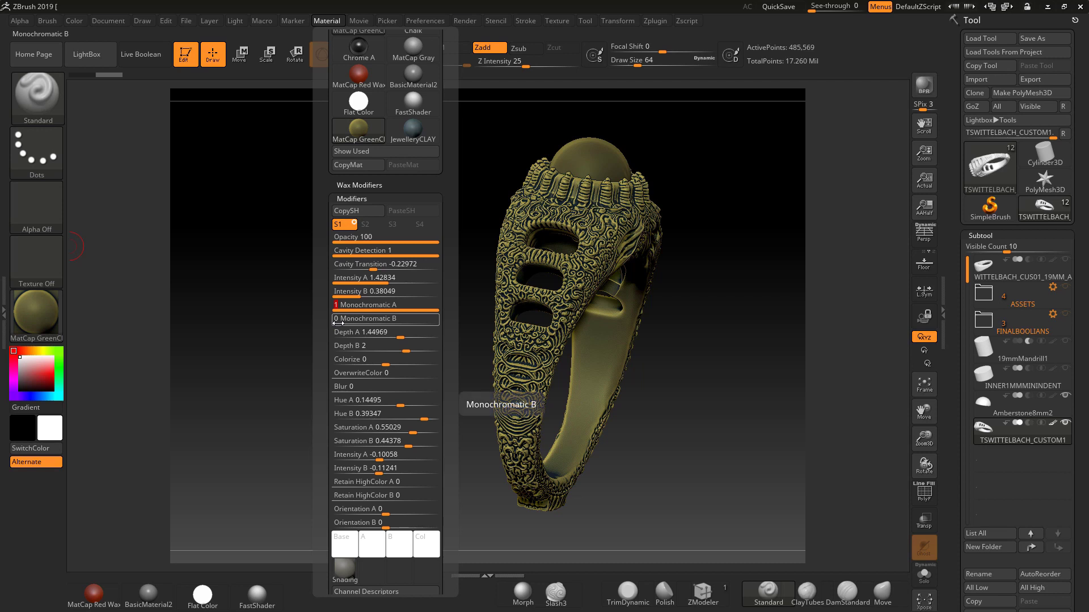
pyautogui.moveTo(335, 322); pyautogui.dragTo(437, 324)
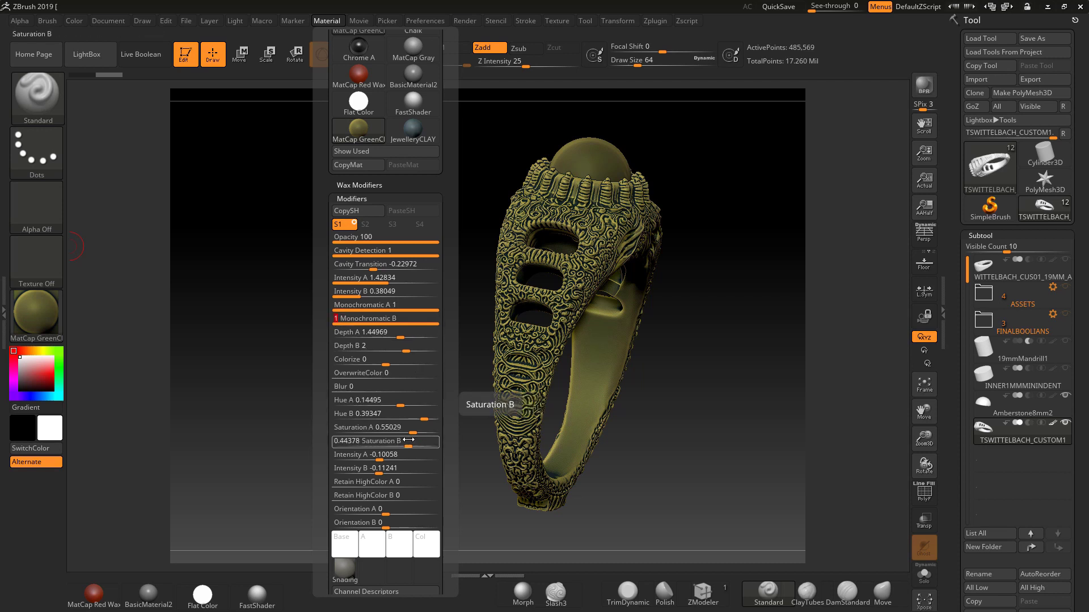
pyautogui.moveTo(413, 433); pyautogui.dragTo(406, 433)
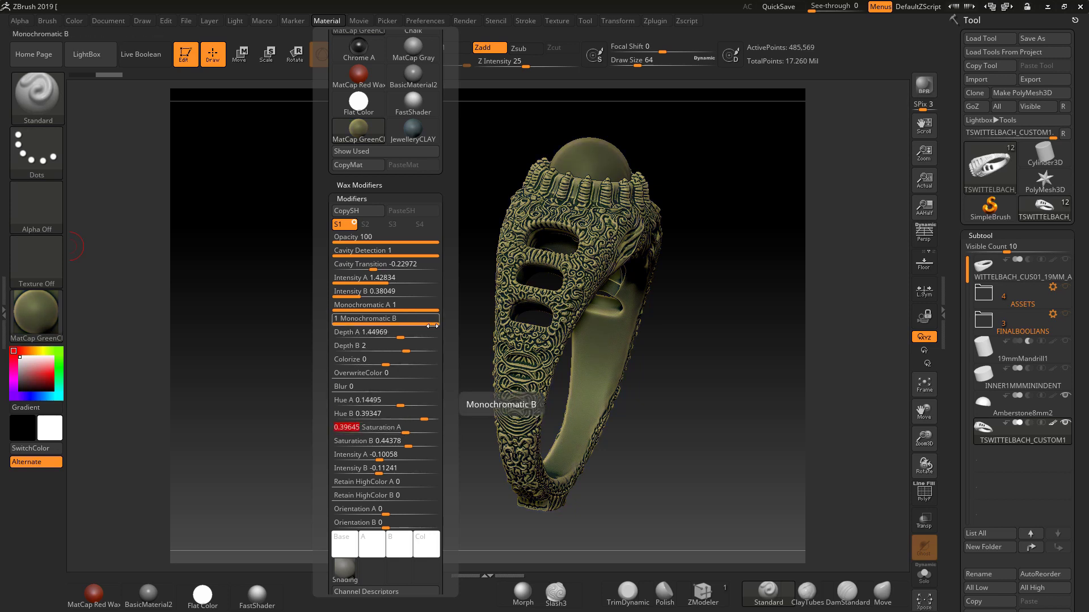
pyautogui.moveTo(416, 322); pyautogui.dragTo(369, 306)
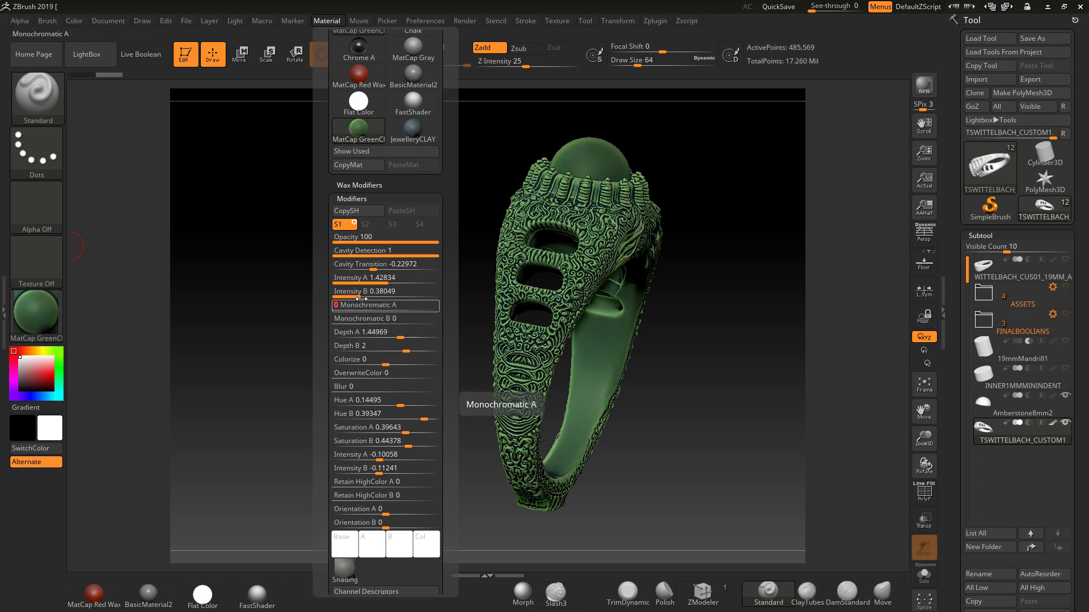
pyautogui.click(363, 295)
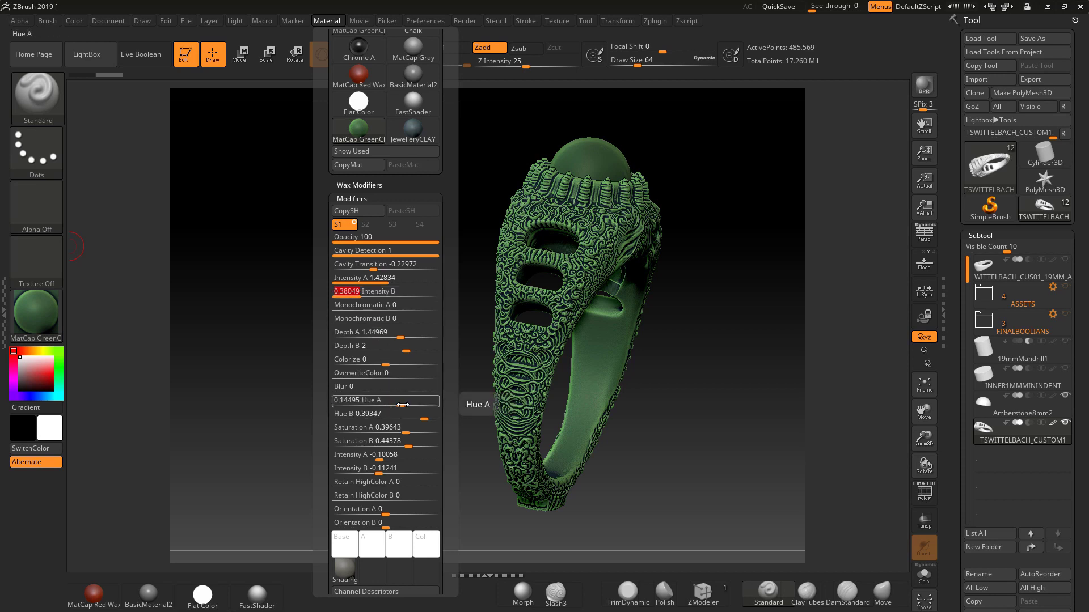
# - Lower Saturation B to about 0.30, Saturation A to about 0.44 and Intensity B to 0.67644 for copper-brown clay
pyautogui.moveTo(406, 446); pyautogui.dragTo(375, 406)
pyautogui.moveTo(422, 432); pyautogui.dragTo(408, 431)
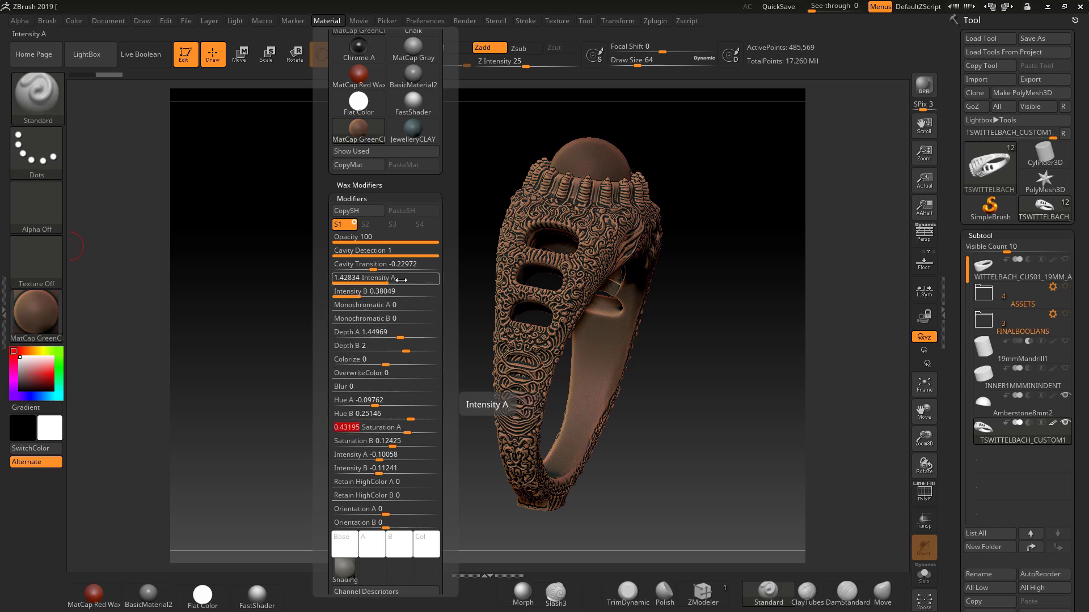
pyautogui.moveTo(360, 296)
pyautogui.mouseDown()
pyautogui.moveTo(350, 299)
pyautogui.moveTo(373, 297)
pyautogui.mouseUp()
pyautogui.click(372, 297)
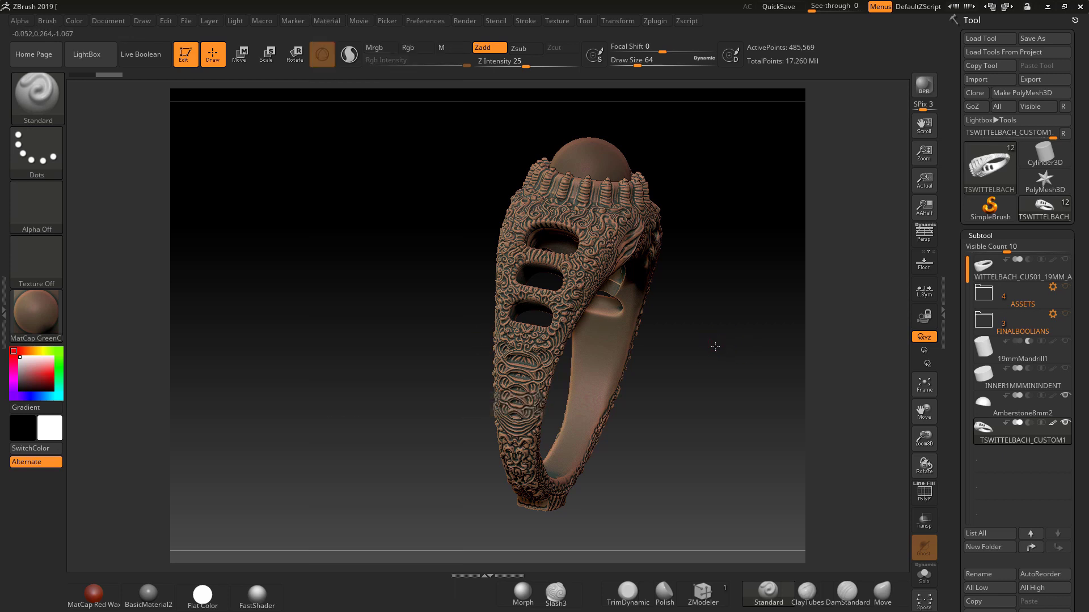
pyautogui.moveTo(712, 349); pyautogui.dragTo(754, 355)
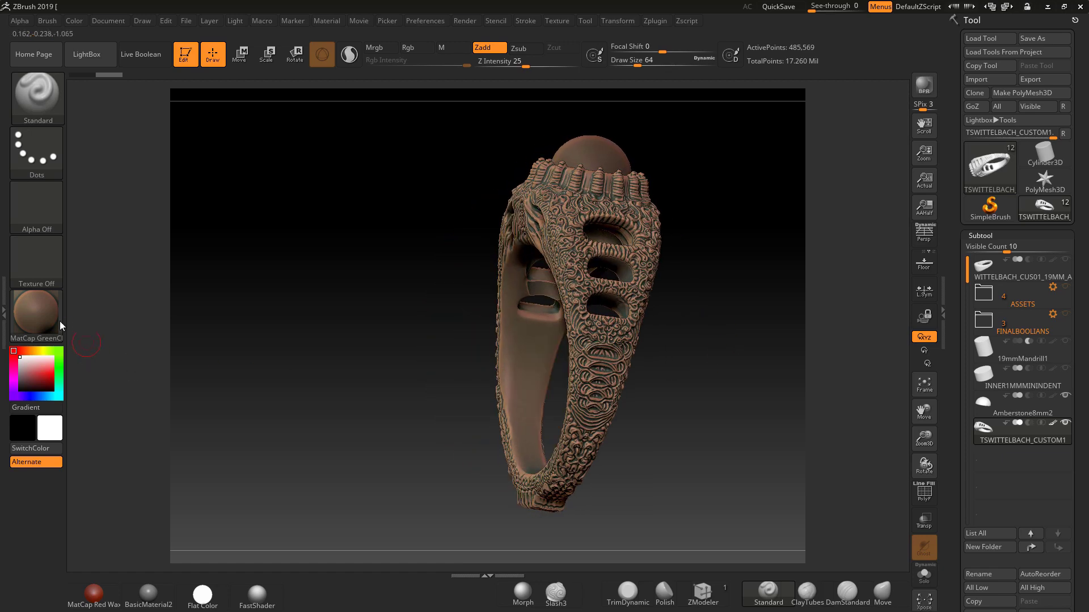
# - Save the current material to the Desktop as JEWELLERY_BROWN_CLAY.ZMT
pyautogui.click(33, 311)
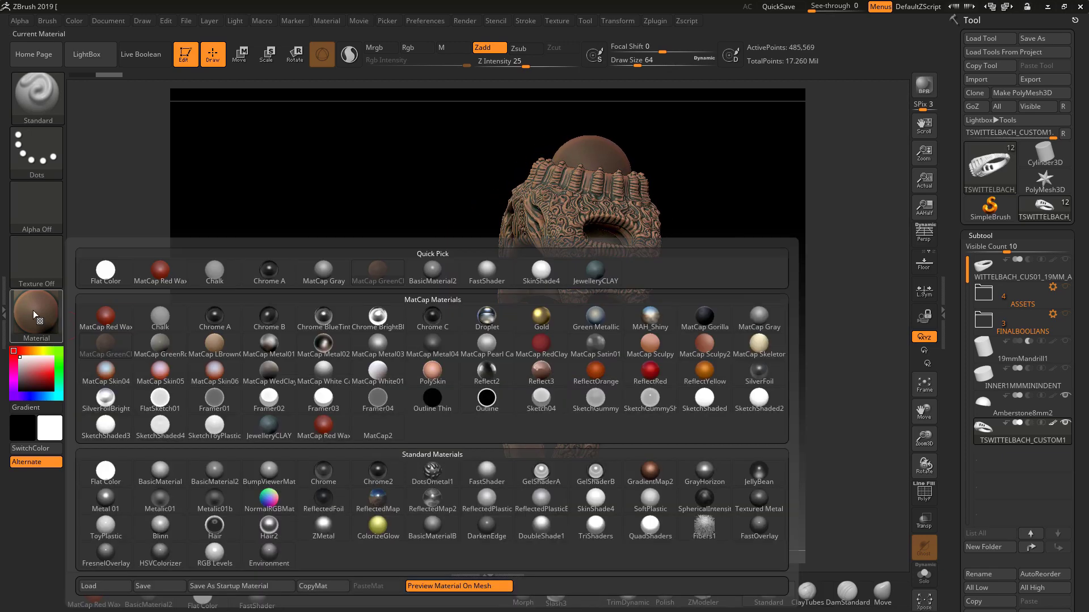
pyautogui.click(152, 588)
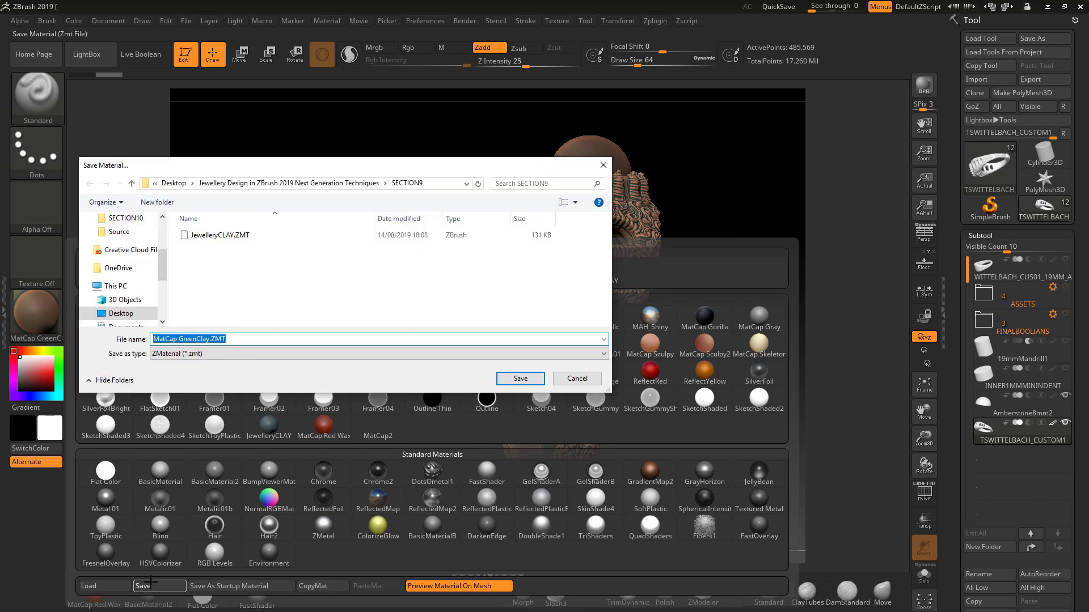
pyautogui.click(195, 339)
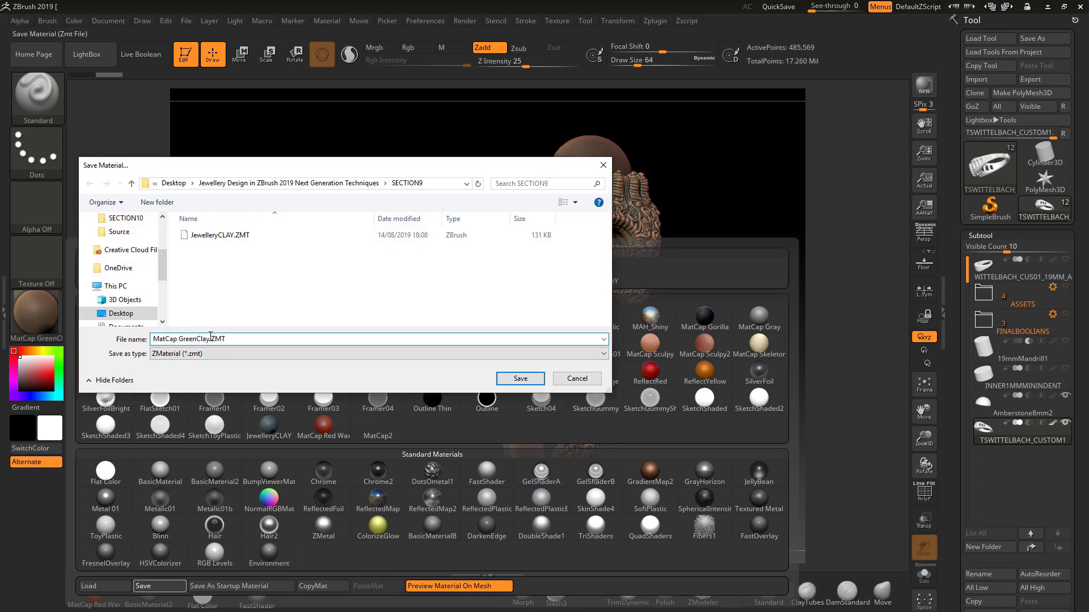
pyautogui.moveTo(208, 338); pyautogui.dragTo(144, 334)
pyautogui.moveTo(211, 339); pyautogui.dragTo(156, 338)
pyautogui.write('JEWELLERY_BROWN_')
pyautogui.write('CLAY')
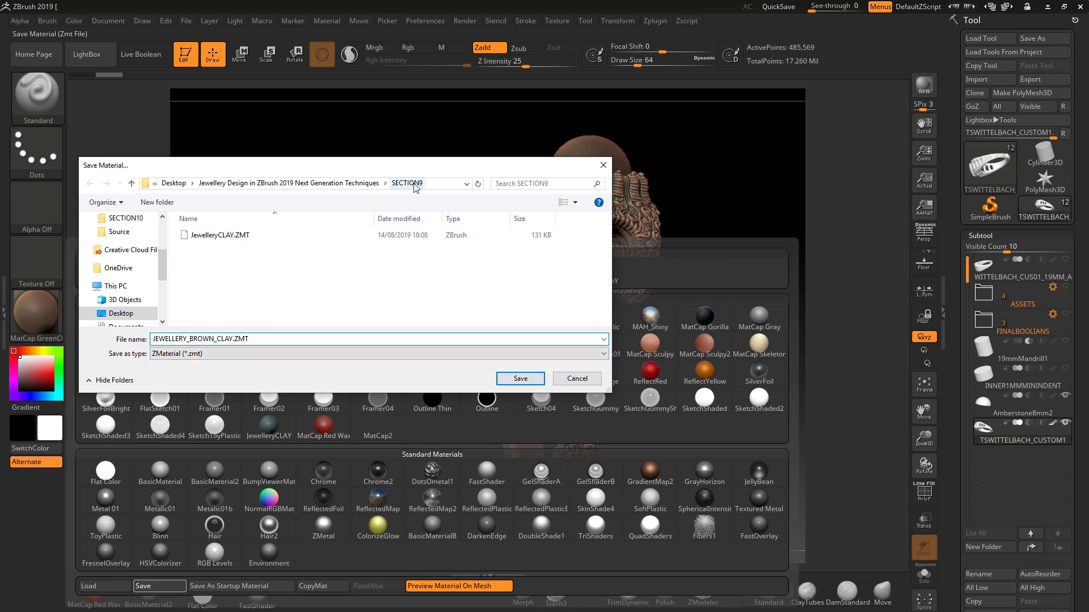
pyautogui.click(127, 314)
pyautogui.click(517, 381)
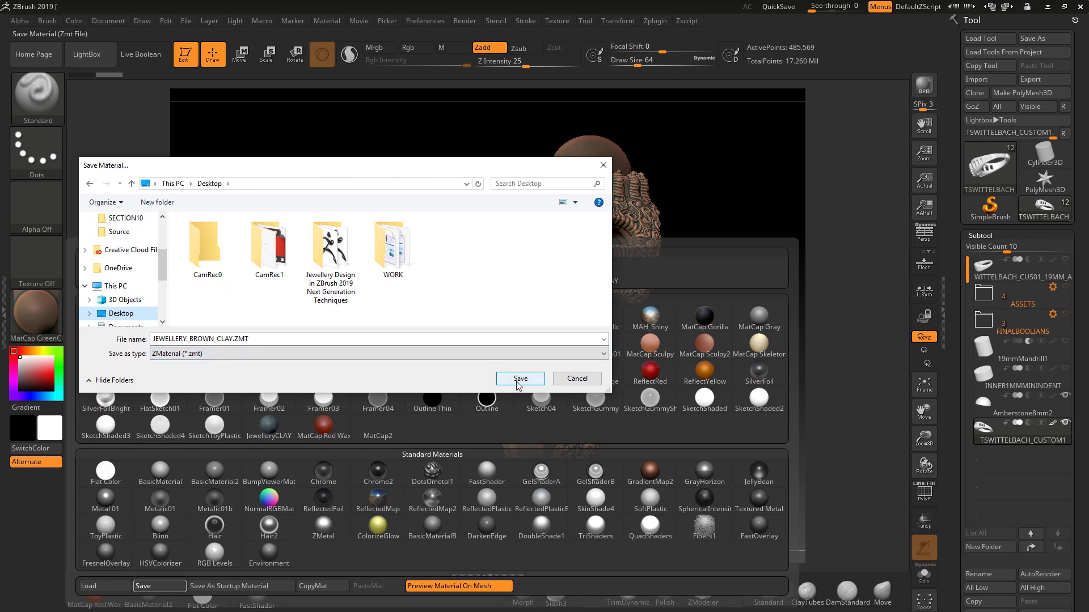
pyautogui.click(519, 379)
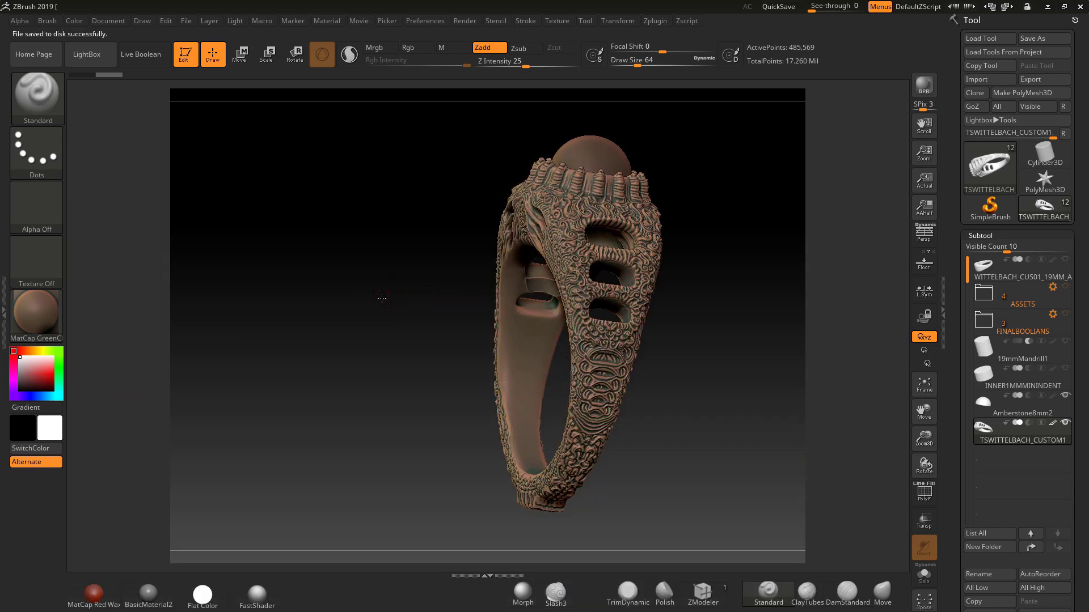
# - Open the Brush load dialog by mistake, browse to the Desktop, and cancel it
pyautogui.moveTo(382, 297); pyautogui.dragTo(362, 298)
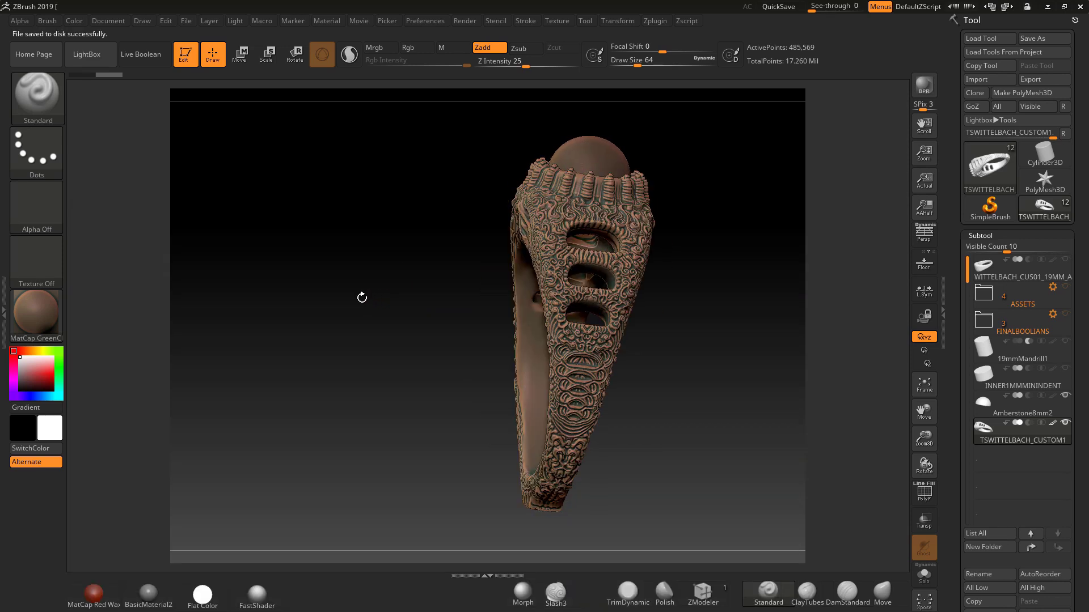
pyautogui.click(30, 304)
pyautogui.click(51, 21)
pyautogui.click(67, 42)
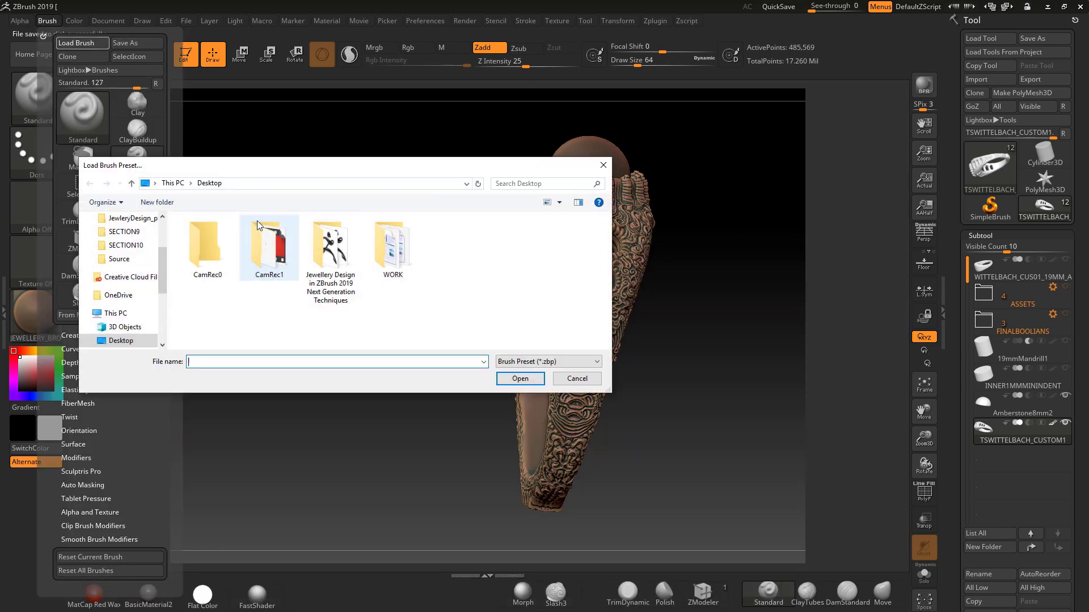
pyautogui.click(122, 338)
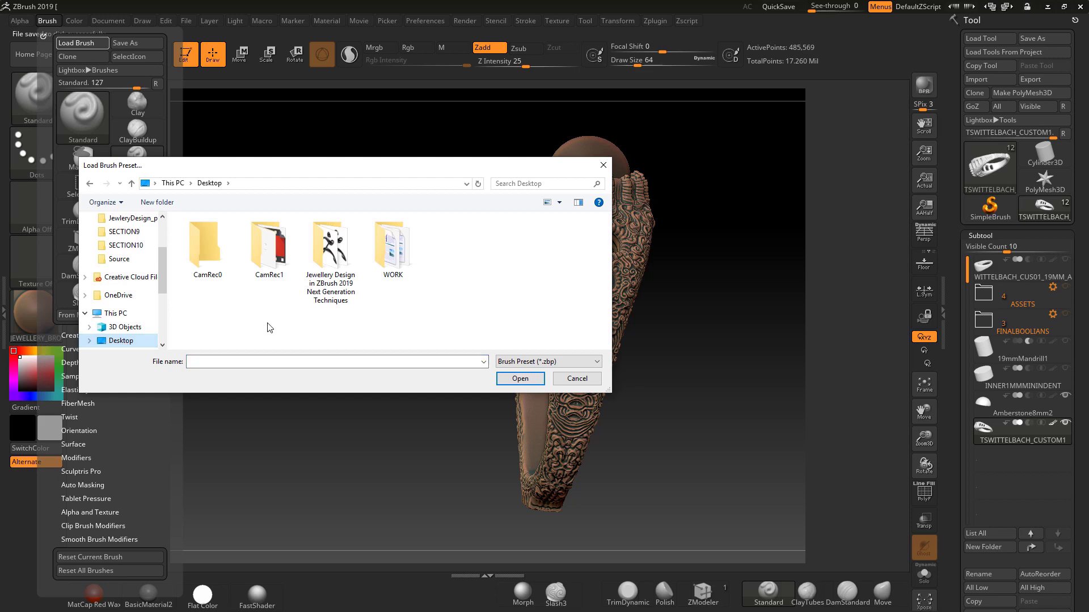
pyautogui.click(569, 379)
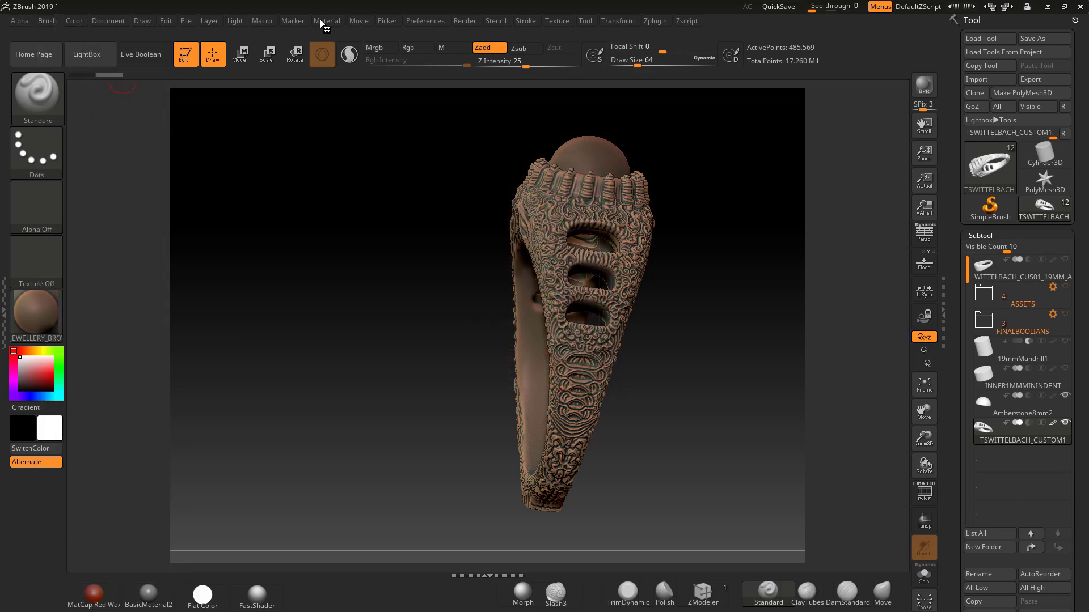
# - Load JEWELLERY_BROWN_CLAY.ZMT through Material > Load and check it in the material picker
pyautogui.click(320, 20)
pyautogui.click(355, 43)
pyautogui.click(454, 249)
pyautogui.click(520, 379)
pyautogui.click(38, 310)
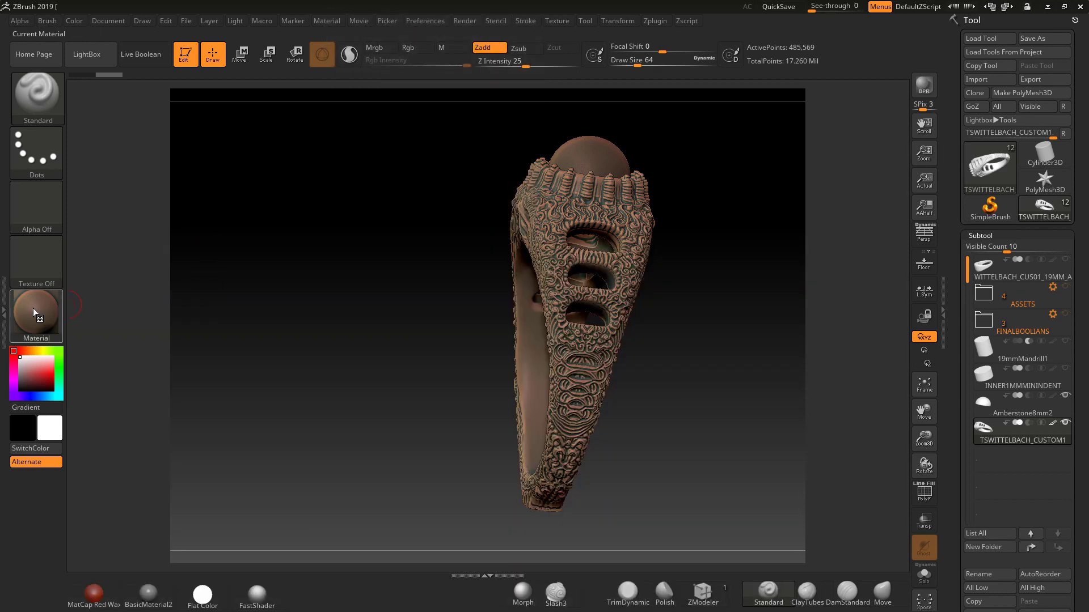
pyautogui.click(37, 312)
pyautogui.moveTo(107, 348)
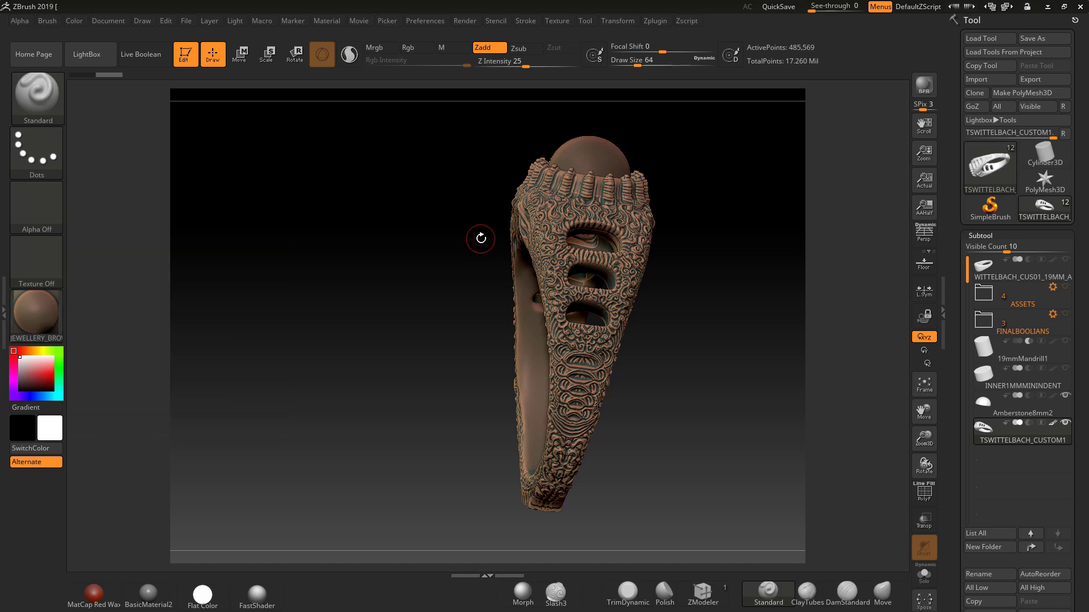
# - Quit ZBrush without saving the ring project, then glance at the material picker after relaunch
pyautogui.click(1079, 7)
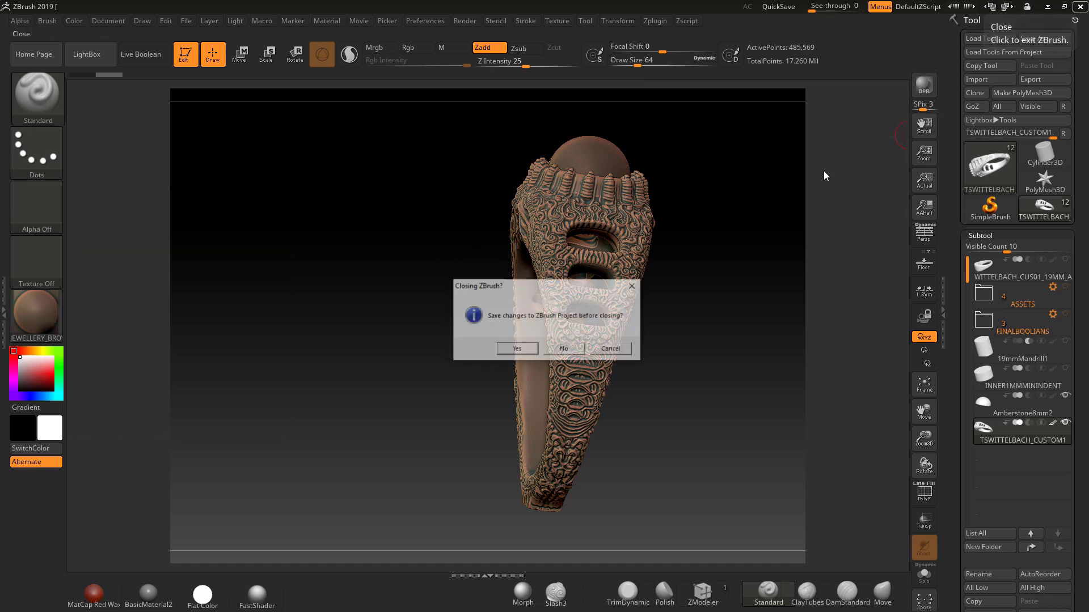
pyautogui.click(567, 350)
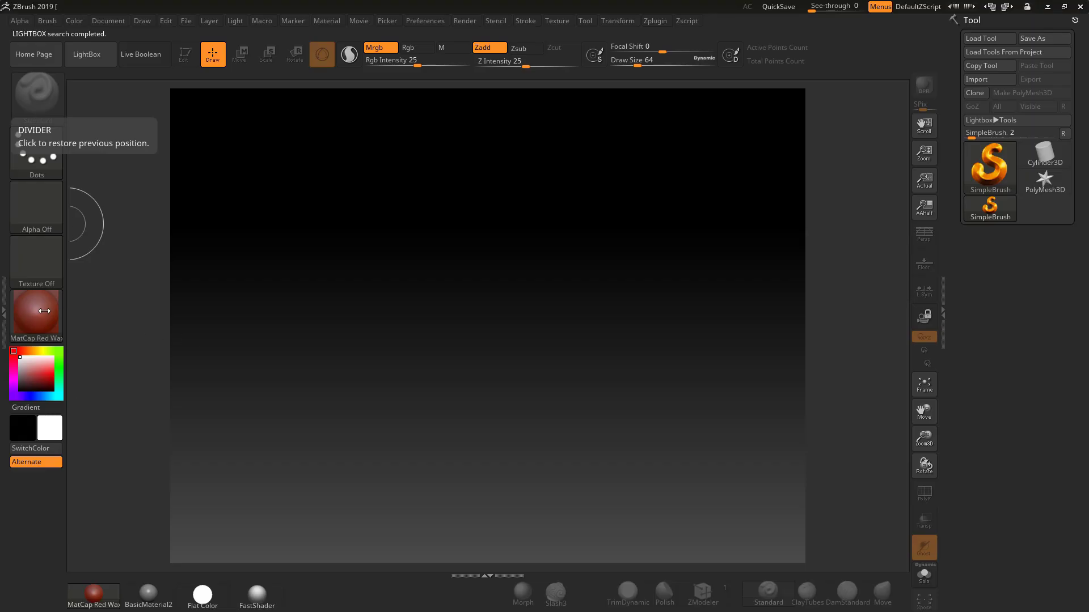
pyautogui.click(44, 310)
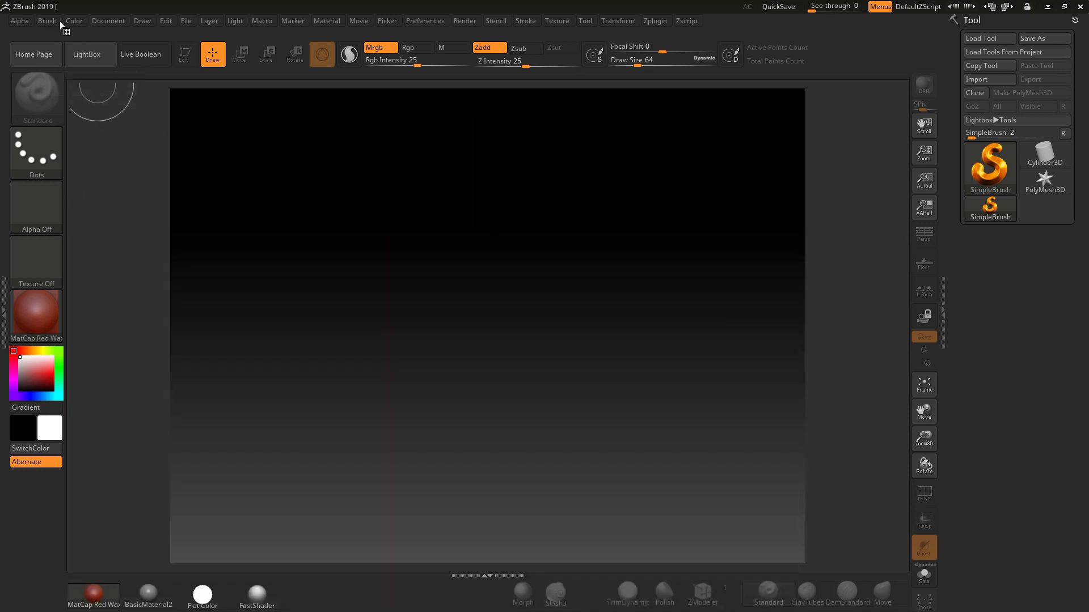
pyautogui.click(36, 24)
# - Load JEWELLERY_BROWN_CLAY.ZMT from the Desktop and make it the current material
pyautogui.click(326, 21)
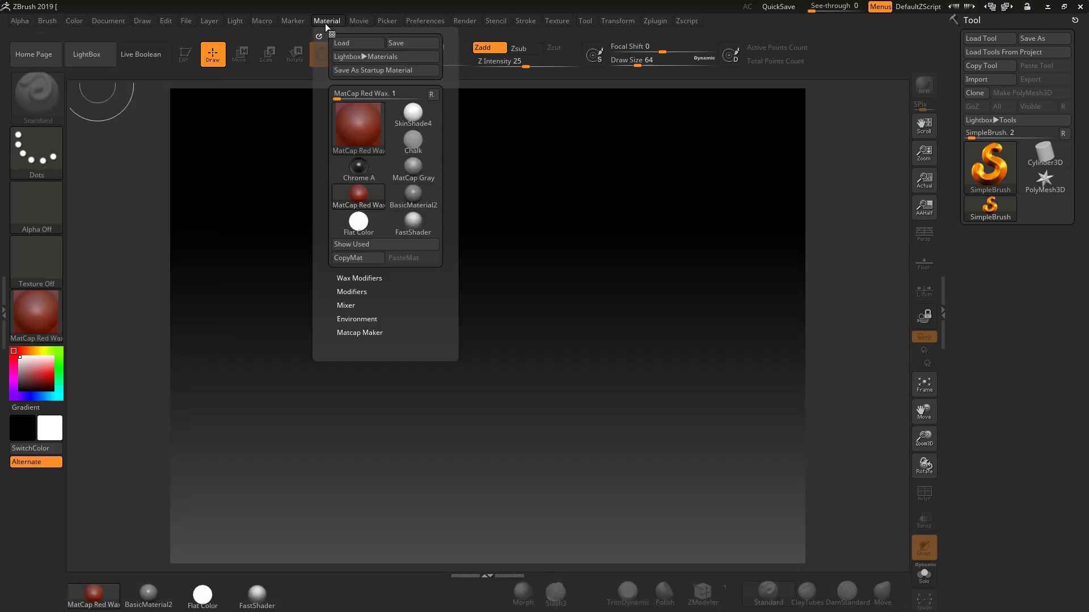
pyautogui.click(341, 44)
pyautogui.click(118, 232)
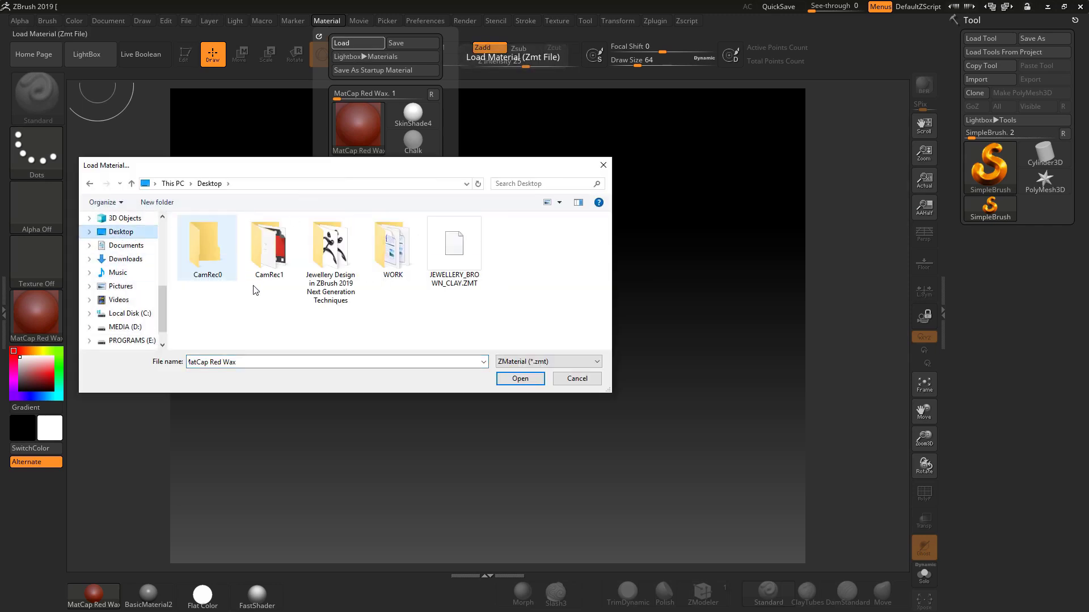
pyautogui.click(452, 251)
pyautogui.doubleClick(452, 251)
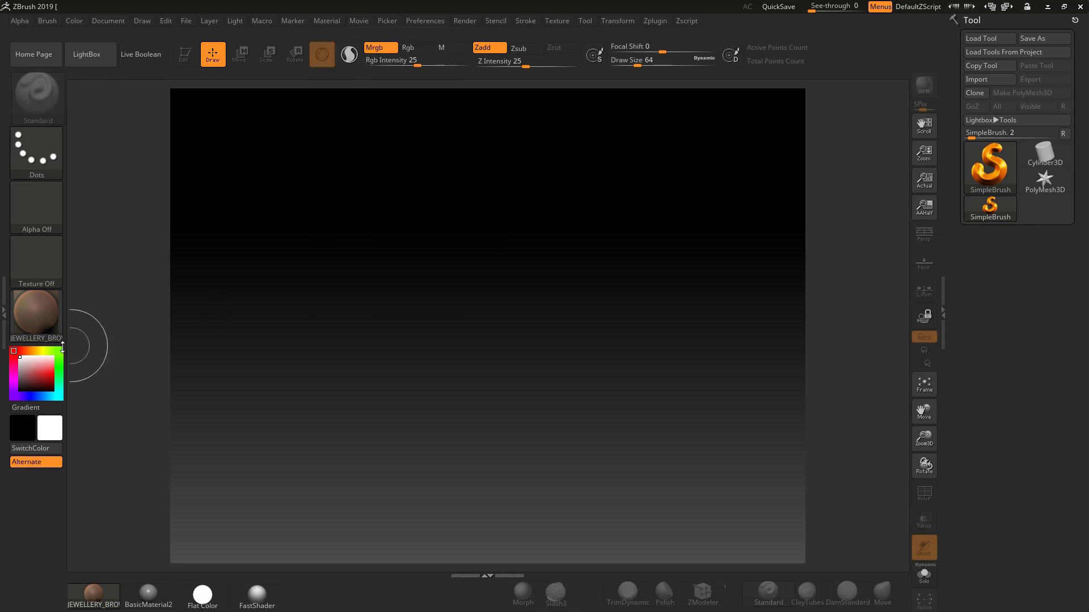
pyautogui.click(45, 319)
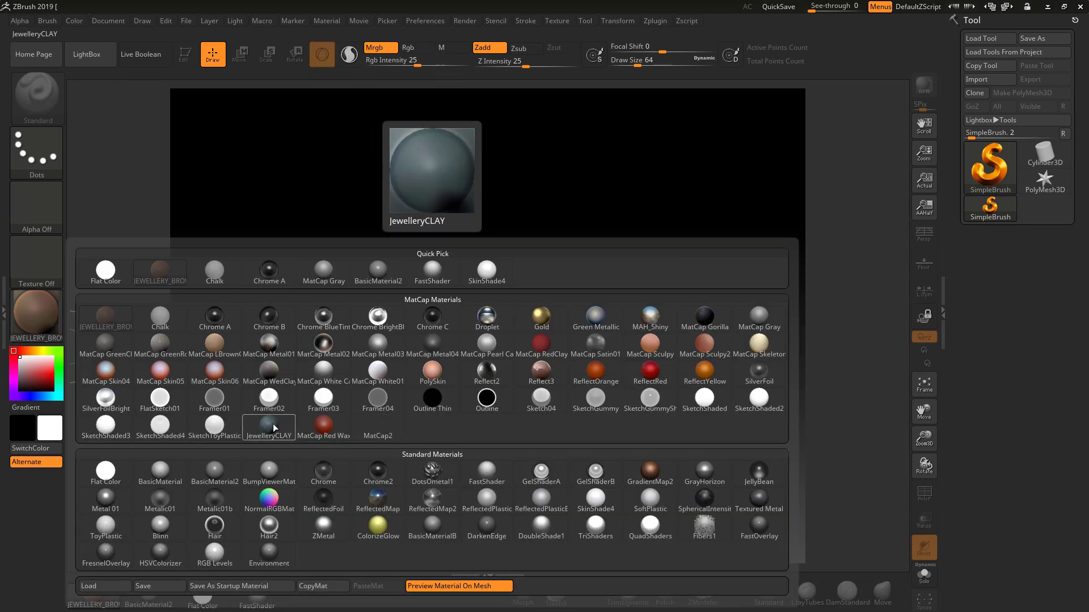
pyautogui.click(113, 322)
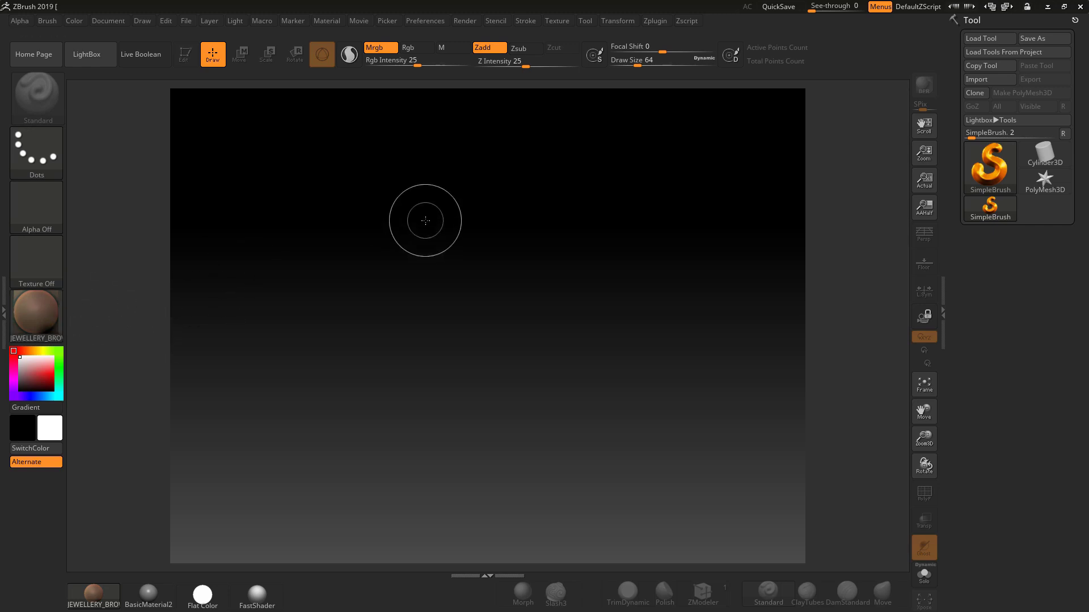
# - Close ZBrush and open the ZBrush 2019\ZStartup\Materials folder in File Explorer
pyautogui.click(1080, 7)
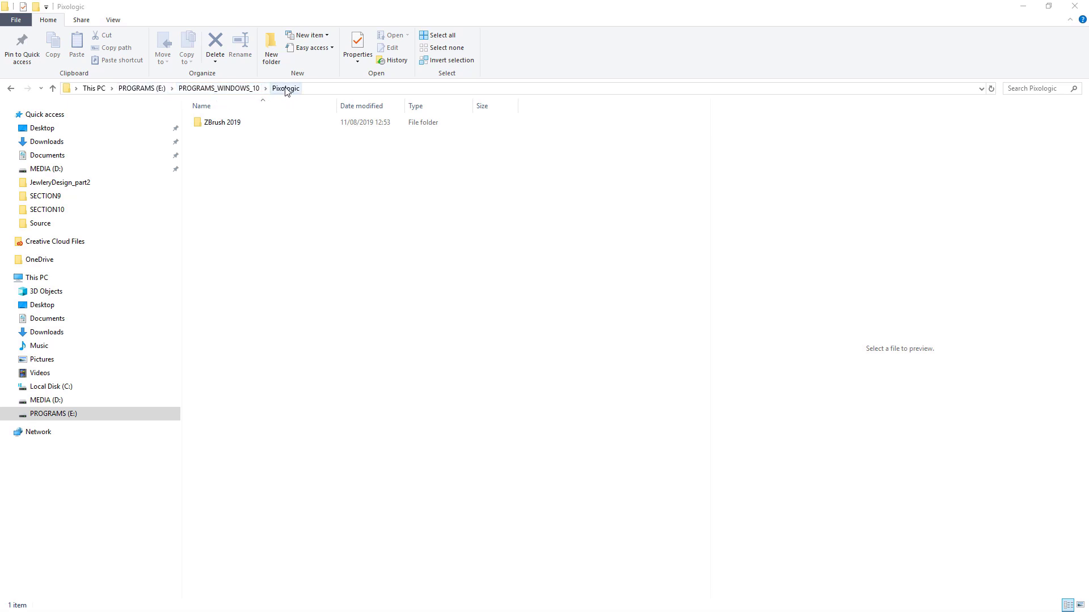
pyautogui.doubleClick(218, 124)
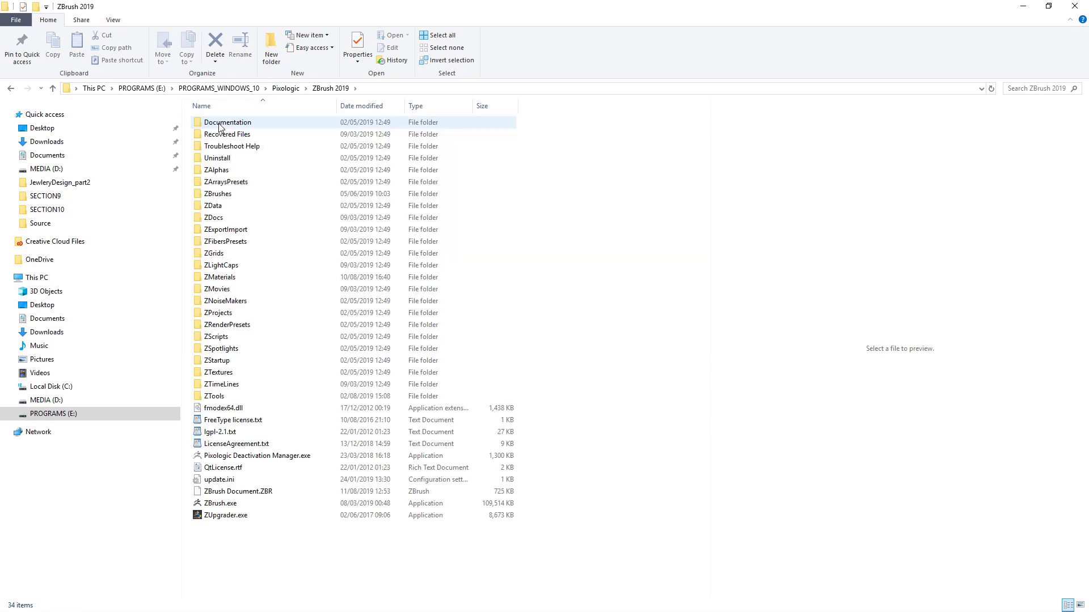
pyautogui.doubleClick(220, 363)
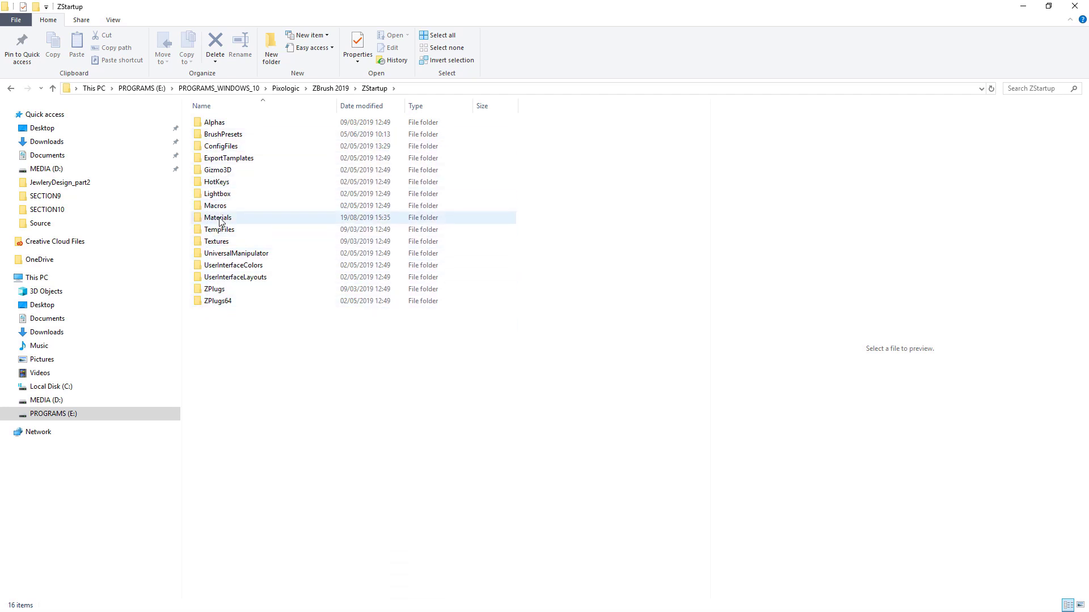
pyautogui.doubleClick(219, 222)
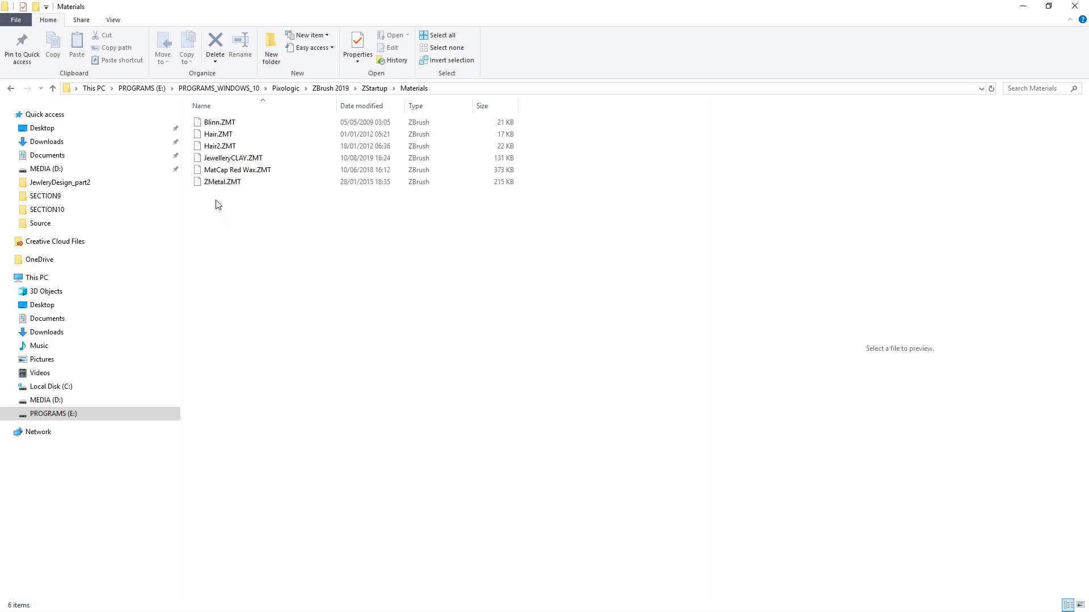
# - Copy JEWELLERY_BROWN_CLAY.ZMT into the Materials folder beside JewelleryCLAY.ZMT
pyautogui.click(221, 159)
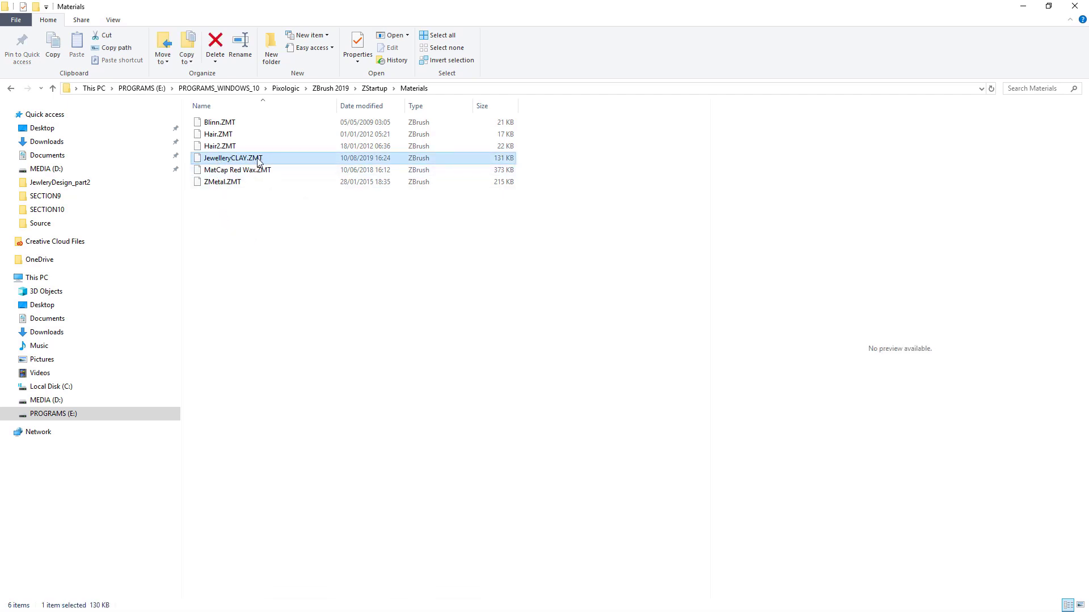
pyautogui.click(258, 230)
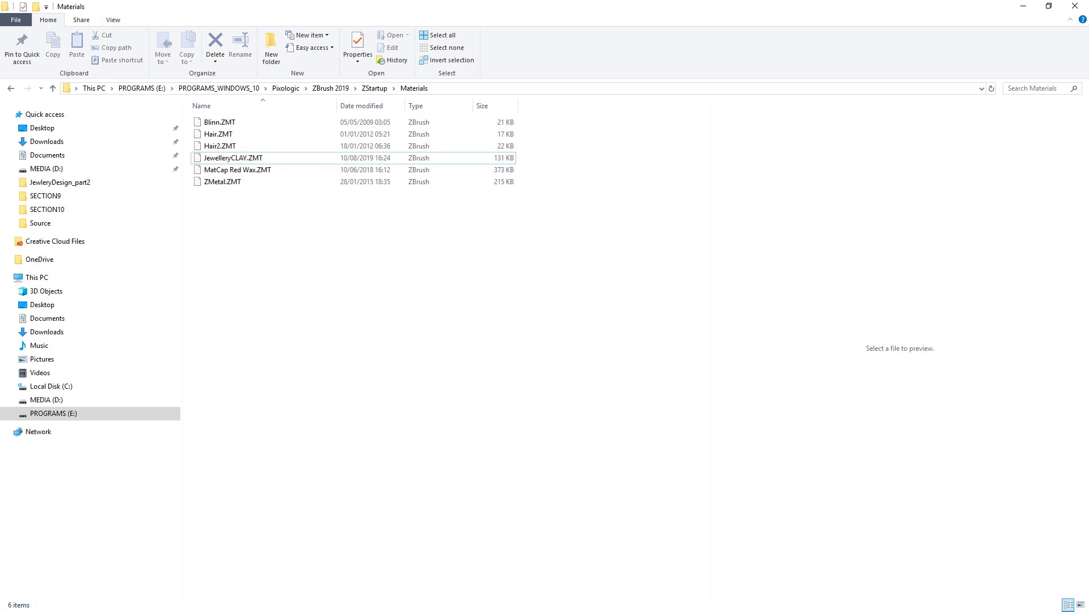
pyautogui.moveTo(0, 385); pyautogui.dragTo(230, 216)
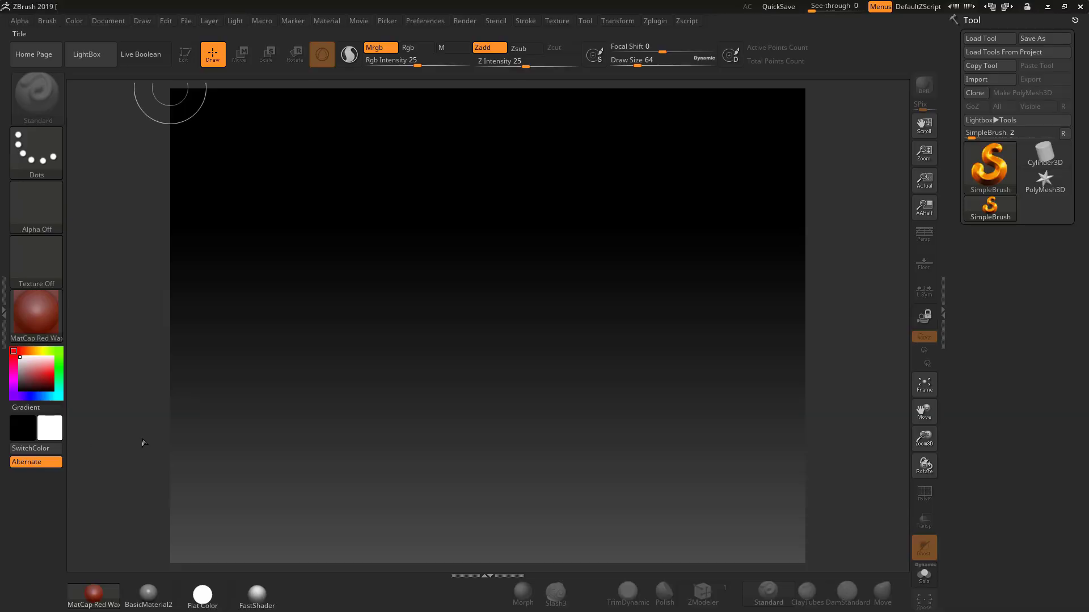
# - Confirm JEWELLERY_BROWN_CLAY is in the material picker, reload the ring via LightBox, and apply that material
pyautogui.click(36, 312)
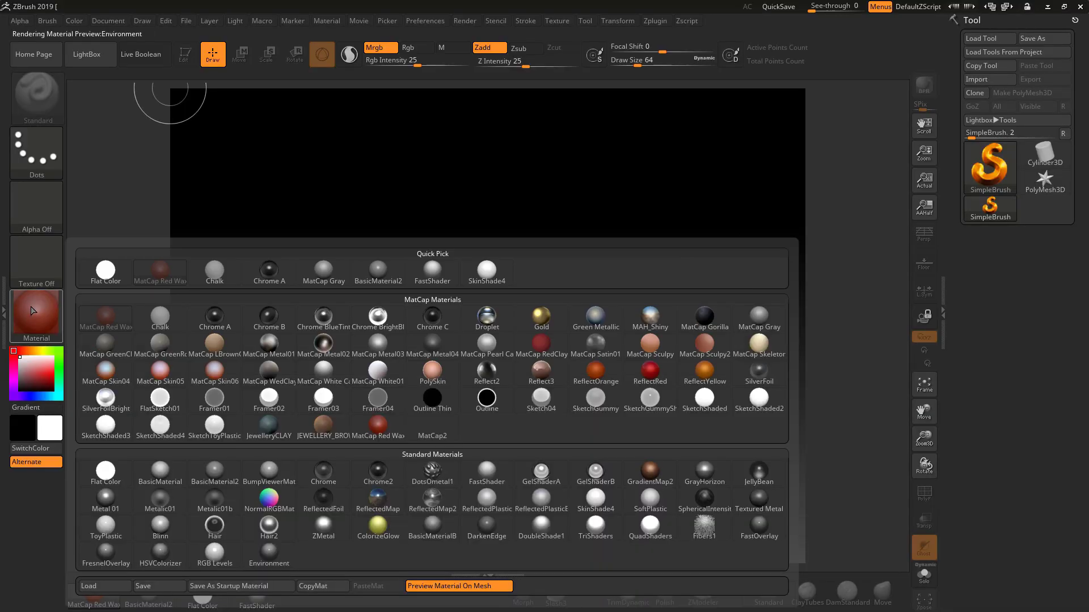
pyautogui.moveTo(323, 435)
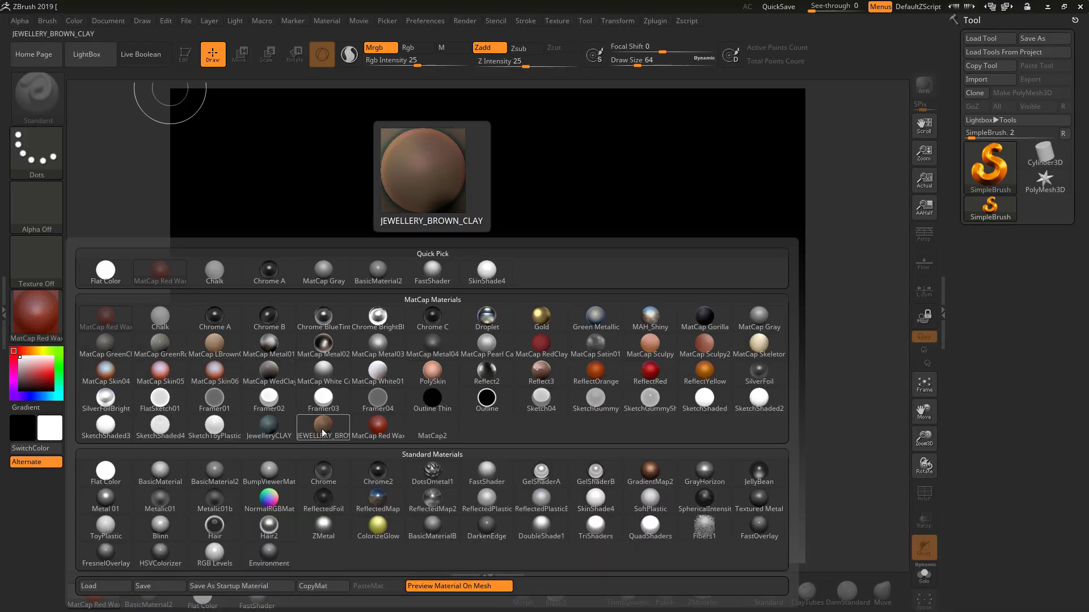
pyautogui.click(89, 57)
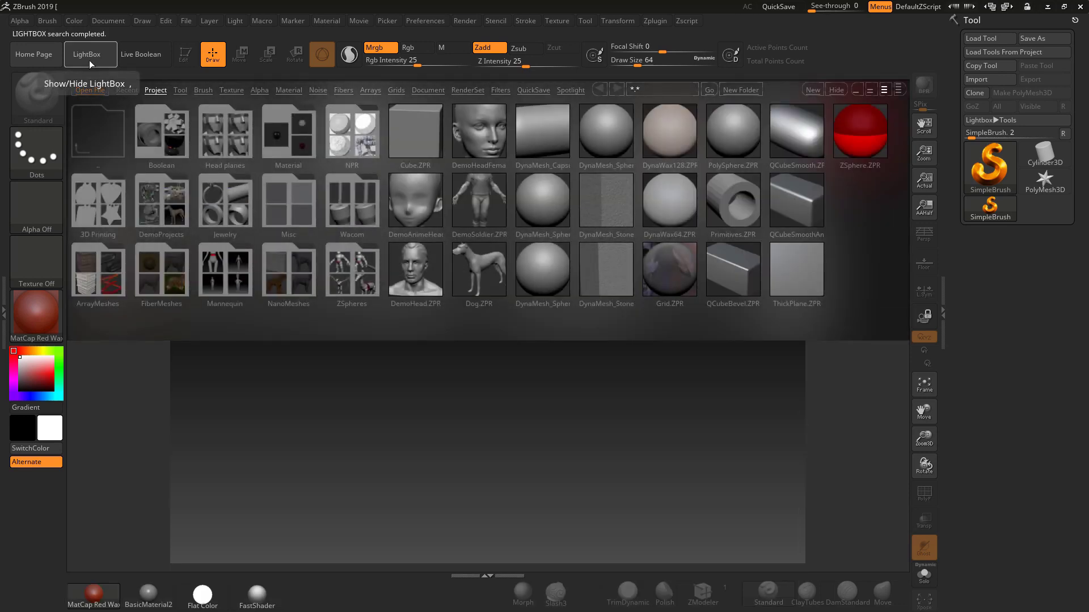
pyautogui.click(89, 61)
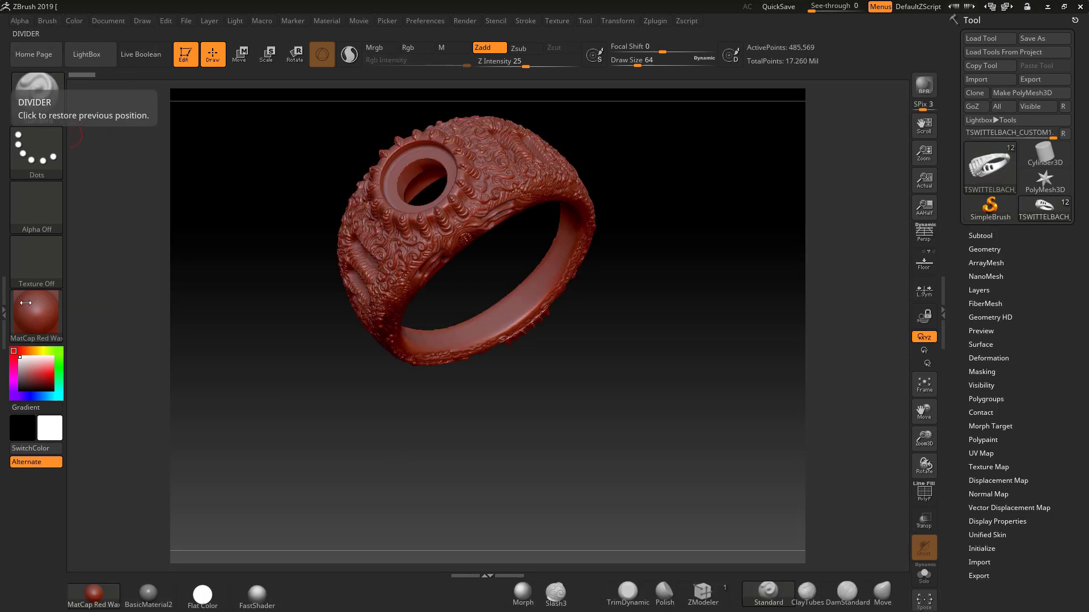
pyautogui.click(35, 313)
pyautogui.click(328, 426)
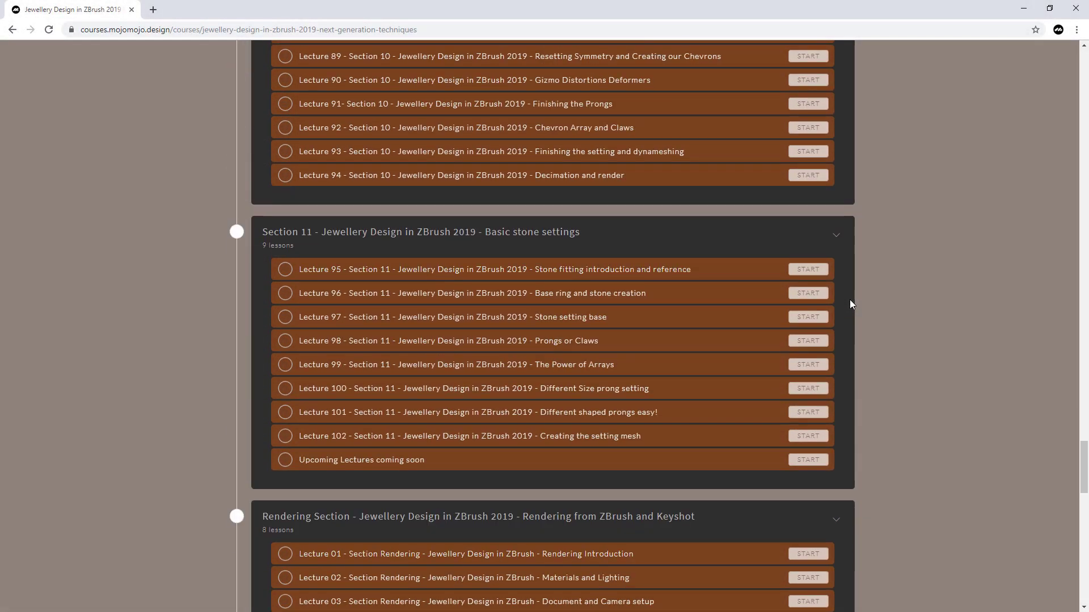
pyautogui.scroll(-7, 849, 304)
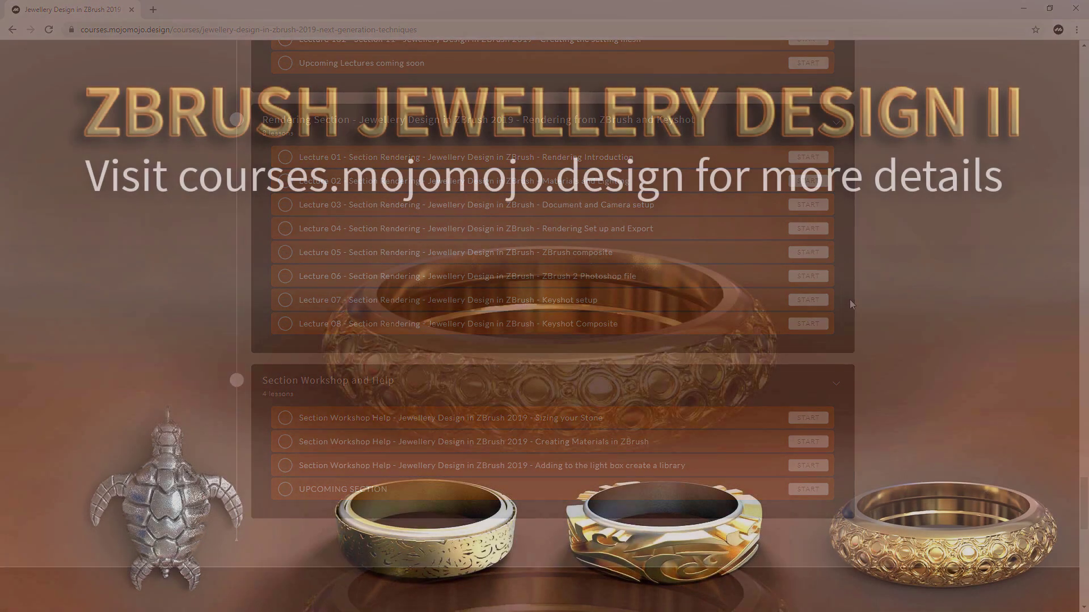